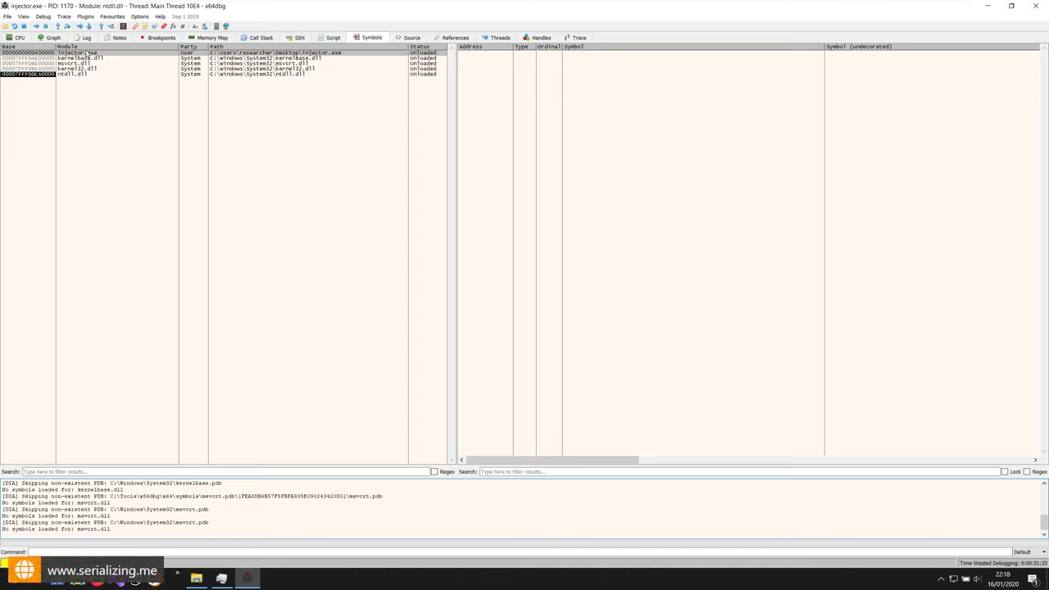
- Set a breakpoint on the ResumeThread import of the injector.exe module
left_click(99, 54)
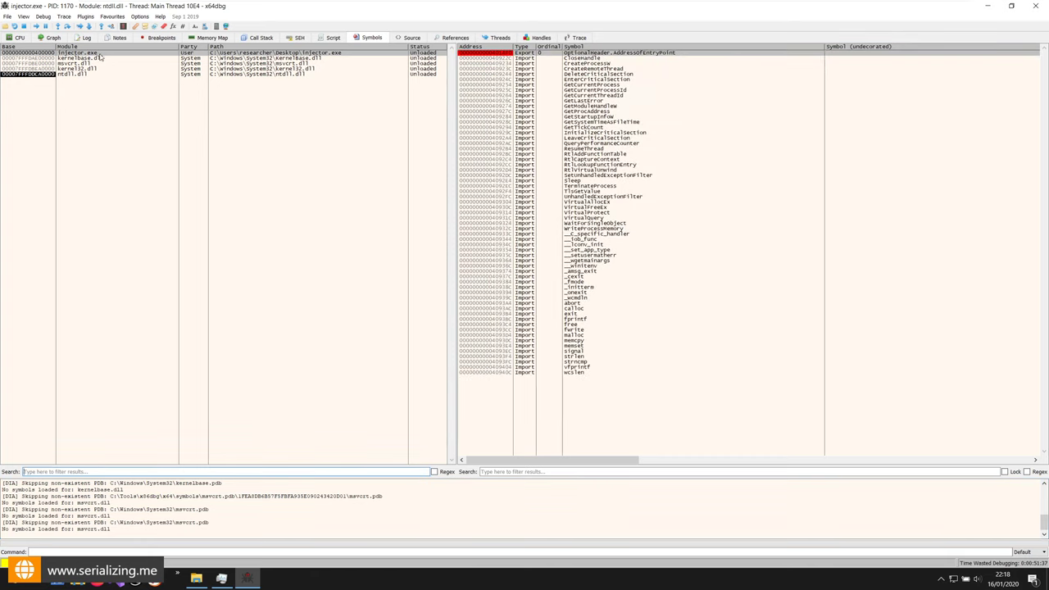
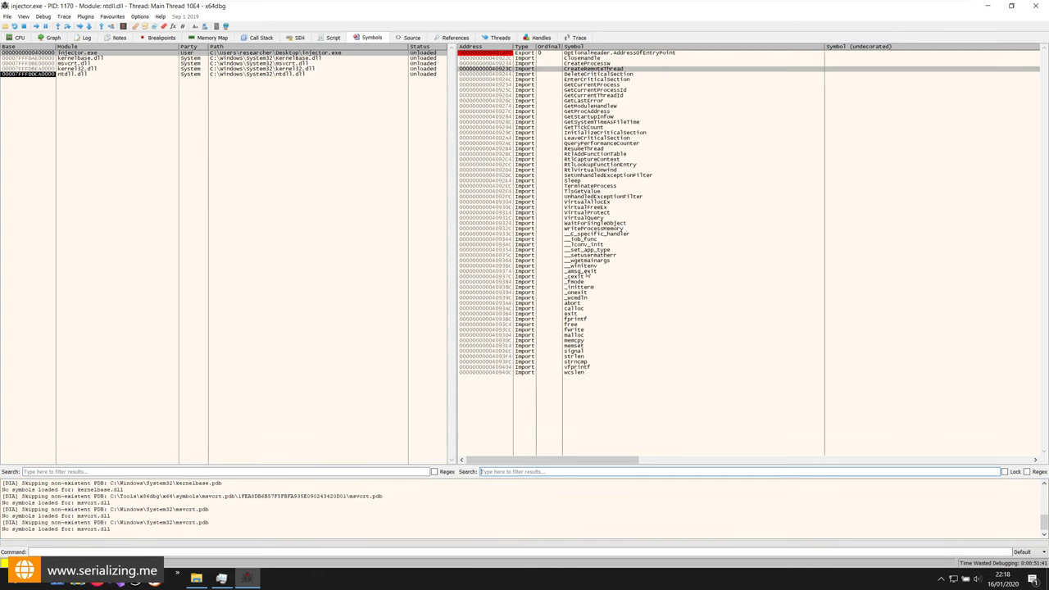
type("resume")
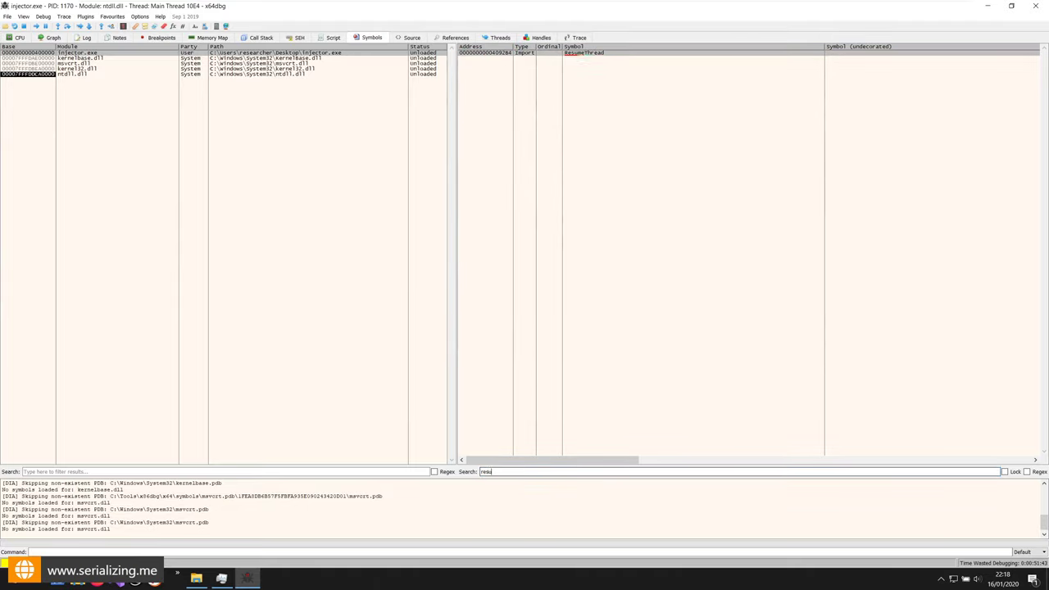
right_click(540, 53)
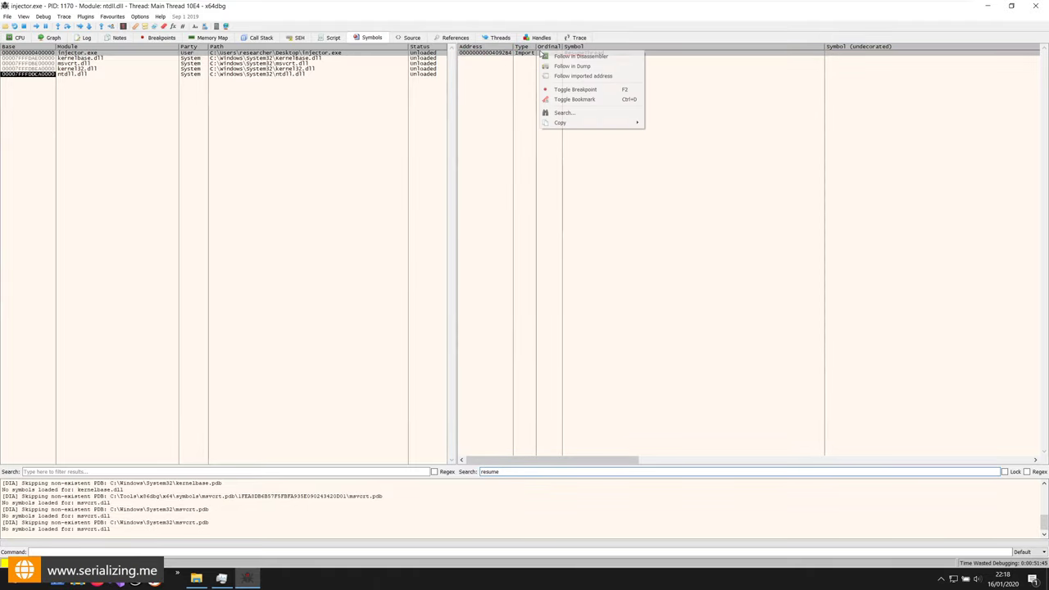
left_click(575, 89)
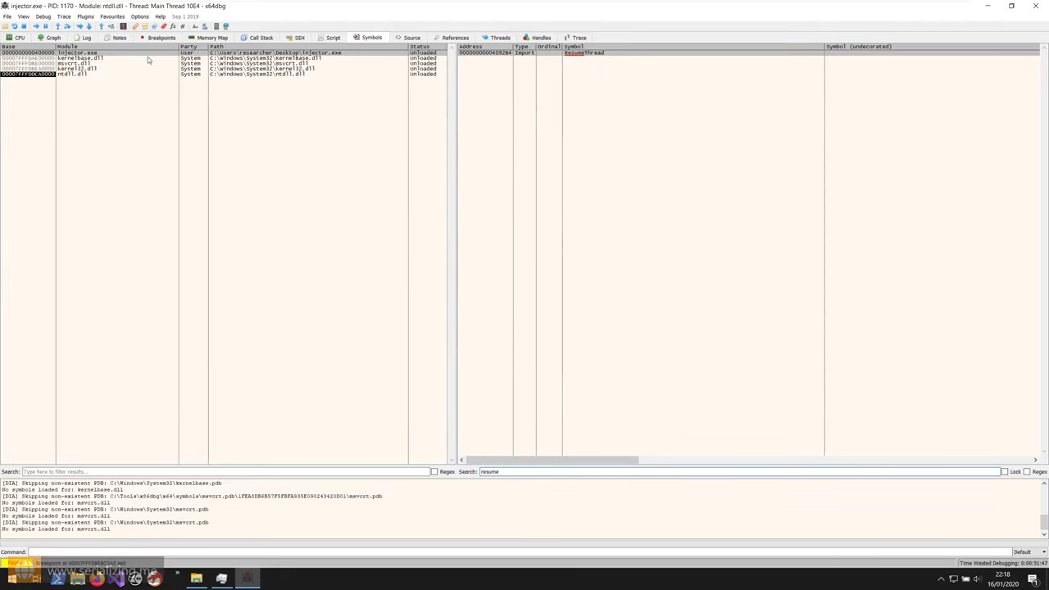
- Continue running injector.exe through the intermediate breakpoints until execution stops at ResumeThread
left_click(35, 25)
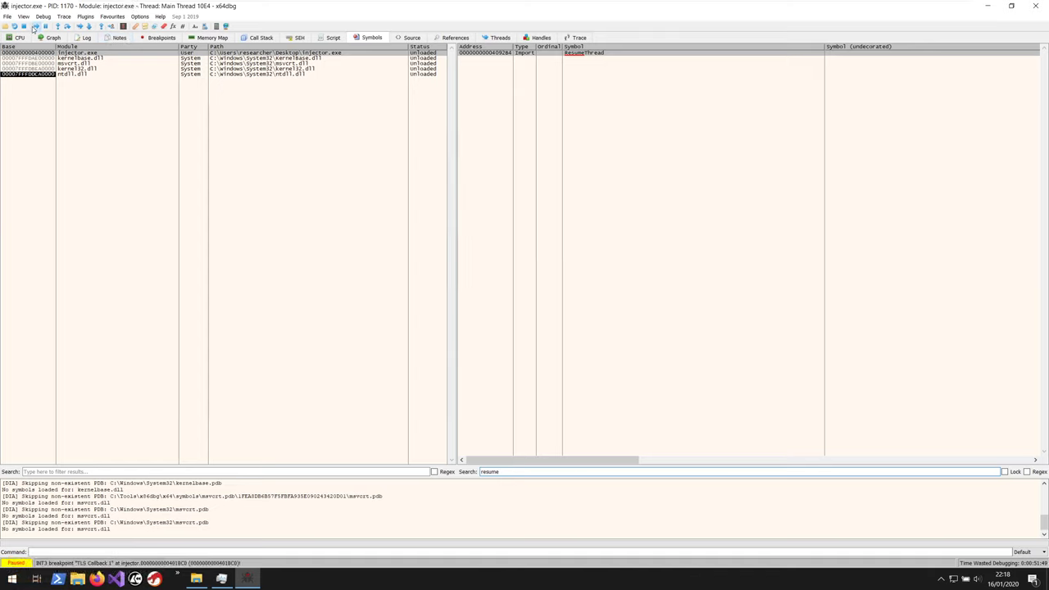
left_click(35, 26)
left_click(35, 26)
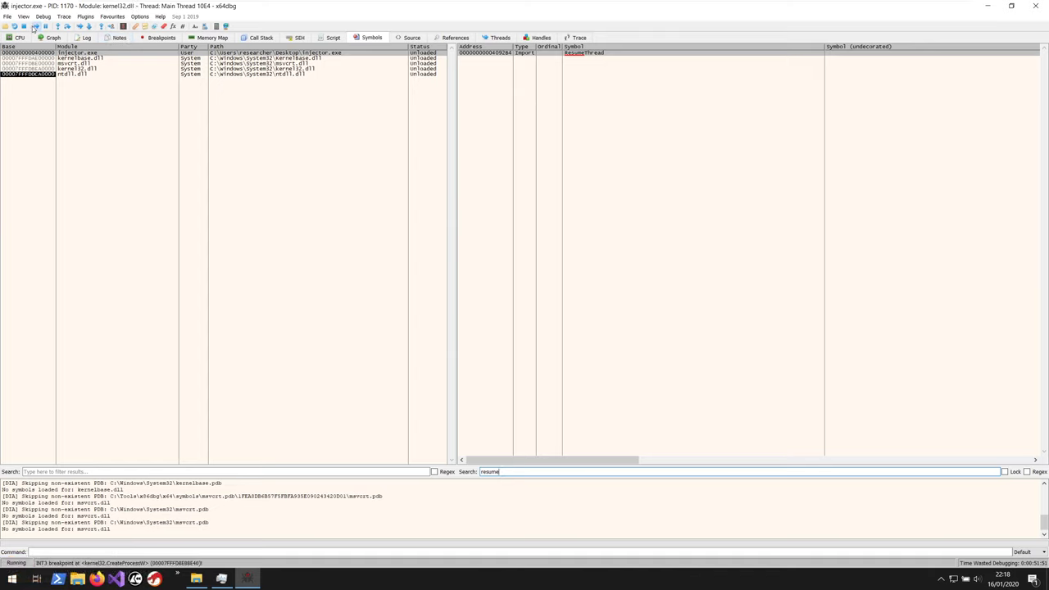
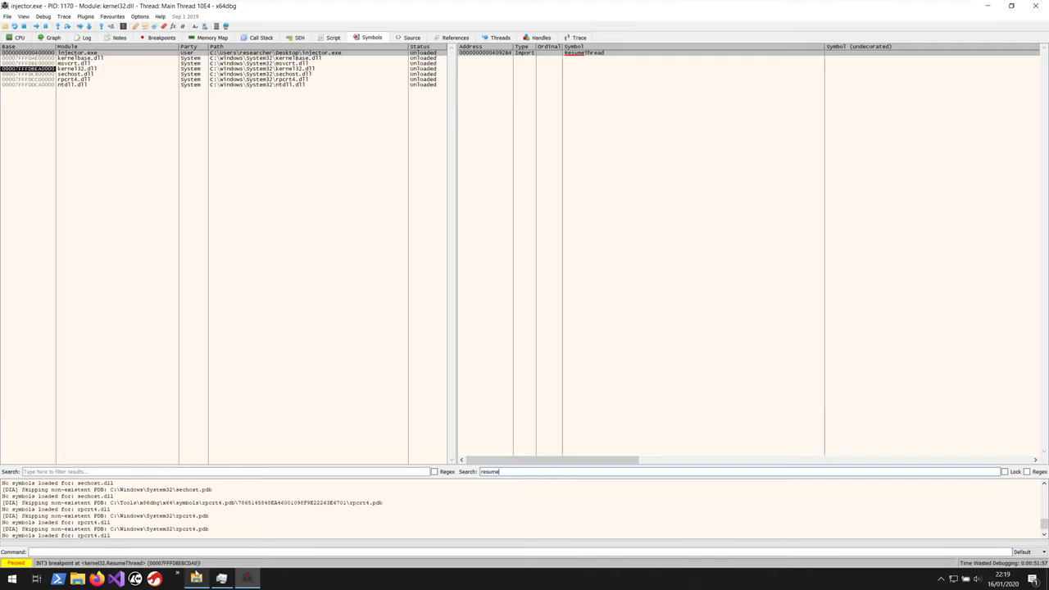
- Launch API Monitor v2 (Alpha) 64-bit and restart it with administrator rights, approving the elevation prompt
left_click(177, 578)
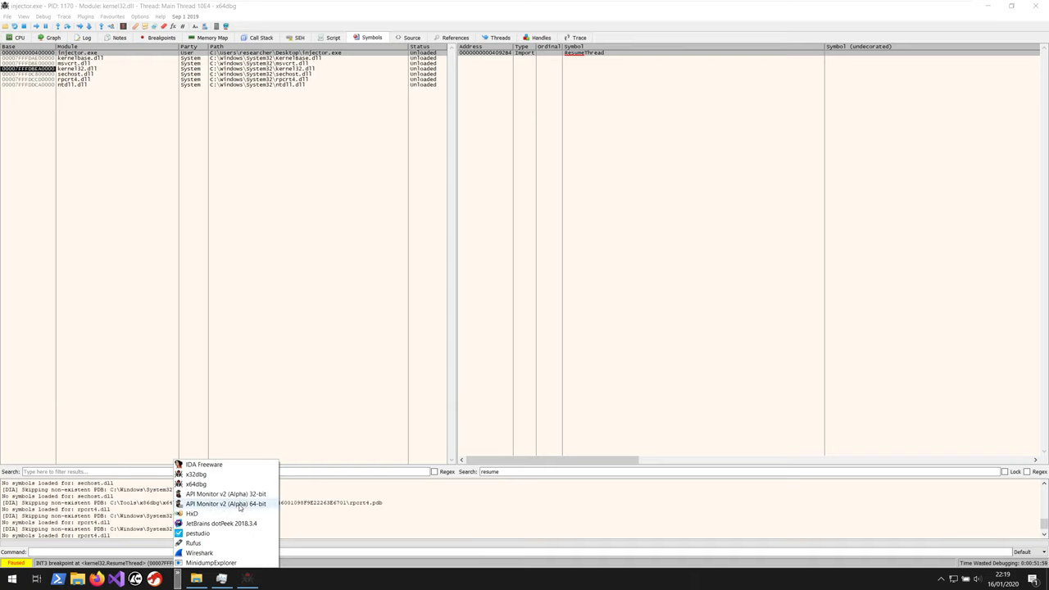
right_click(240, 504)
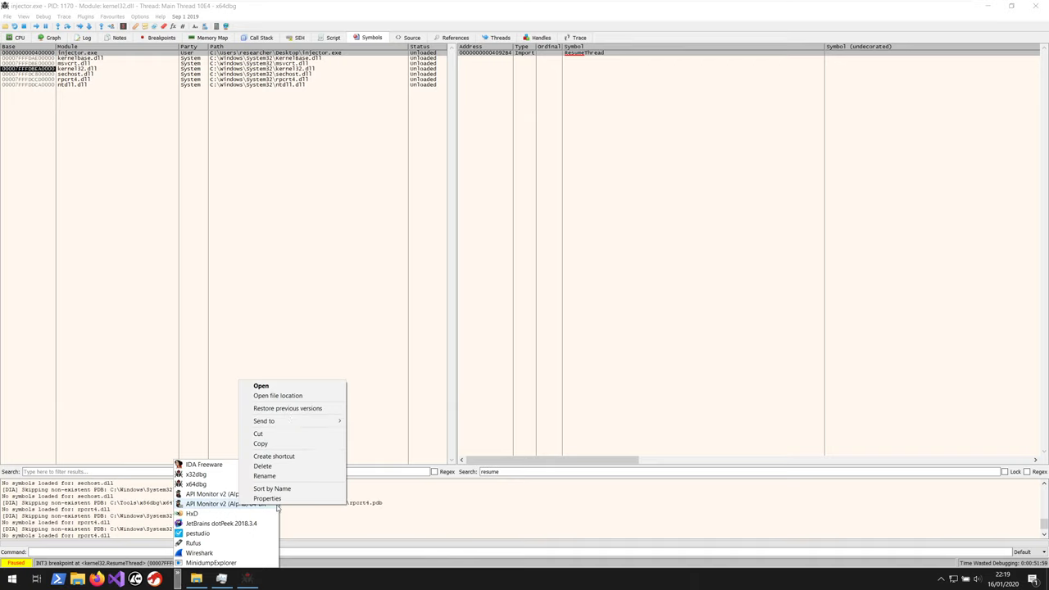
left_click(278, 386)
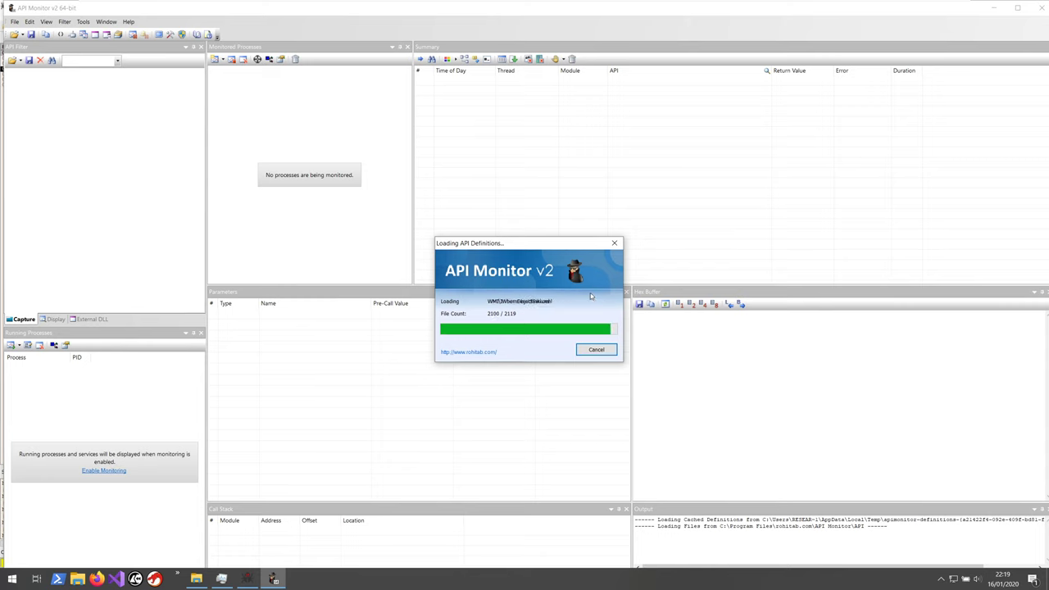
left_click(14, 23)
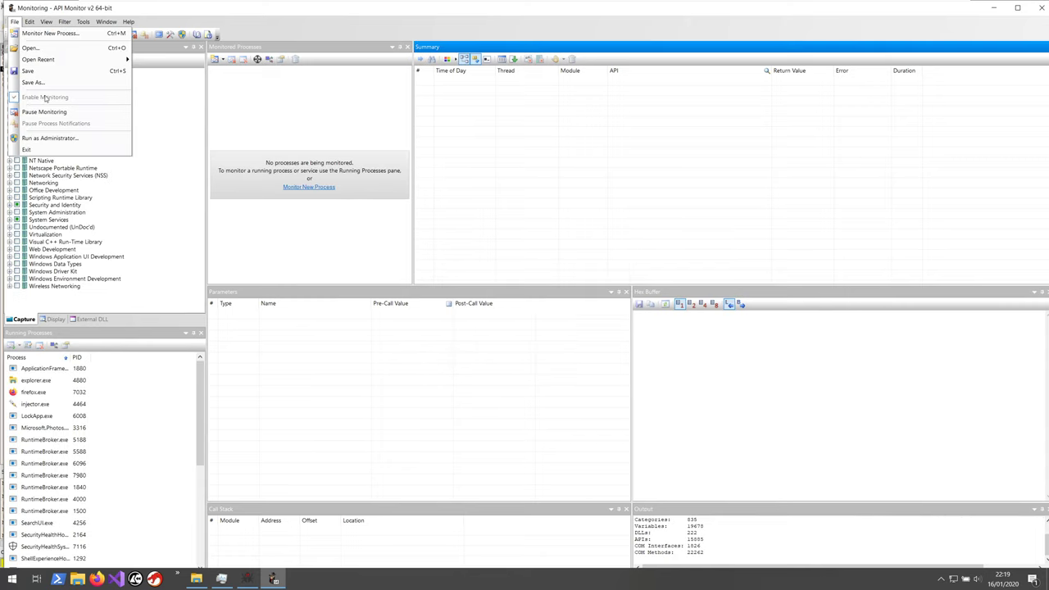
left_click(53, 139)
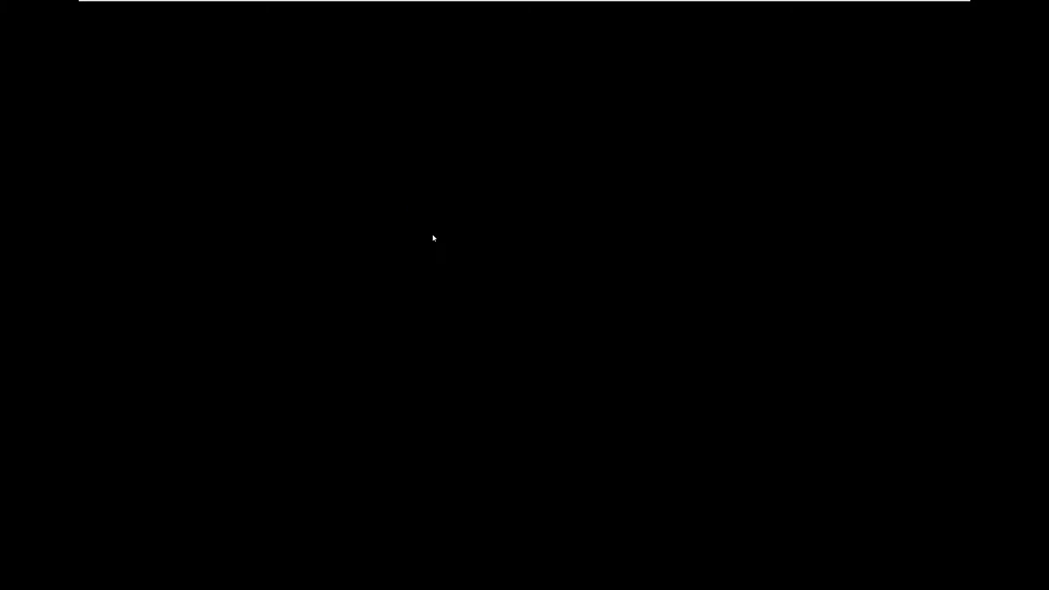
left_click(483, 361)
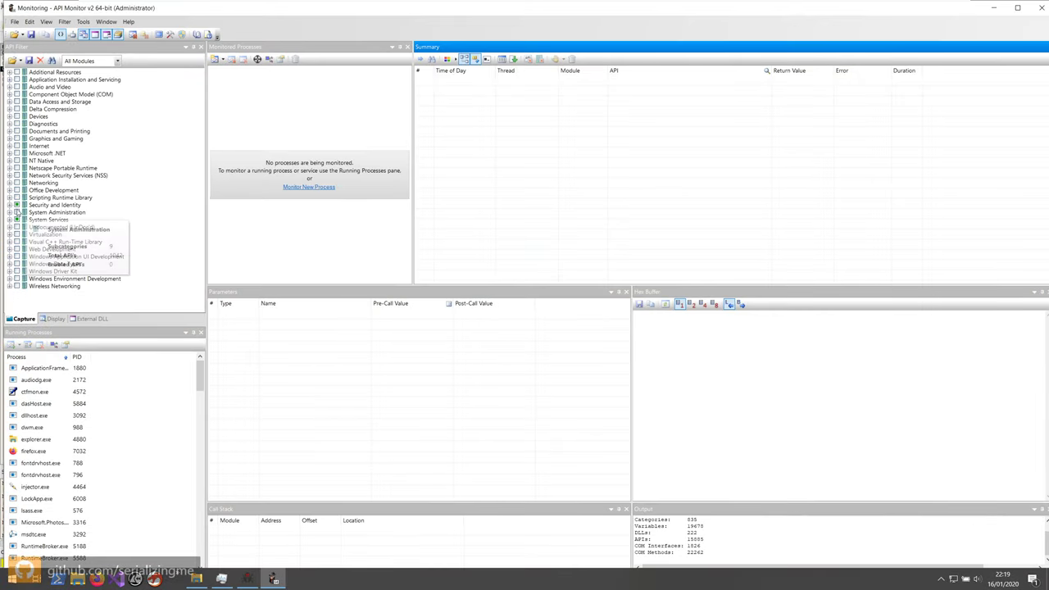
- Clear the Security and Identity and System Services categories in the API filter
left_click(98, 237)
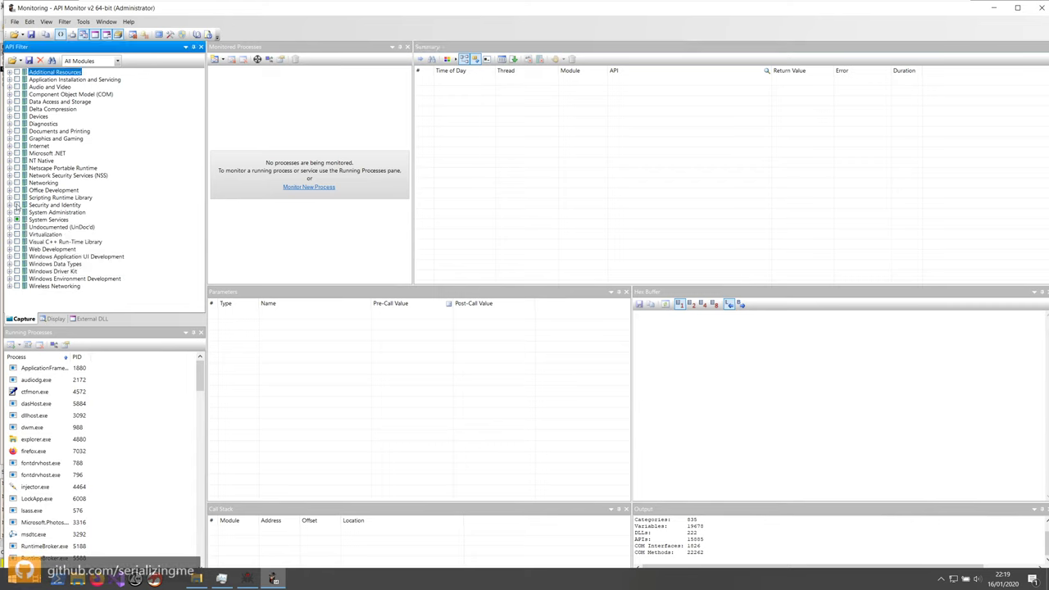
left_click(52, 60)
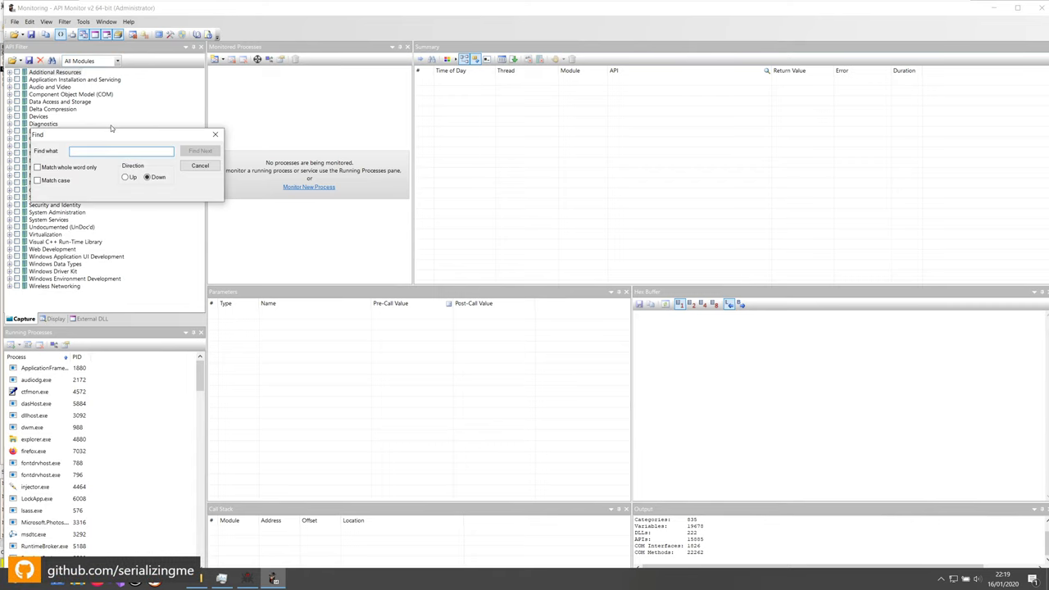
type("Cre")
key("Escape")
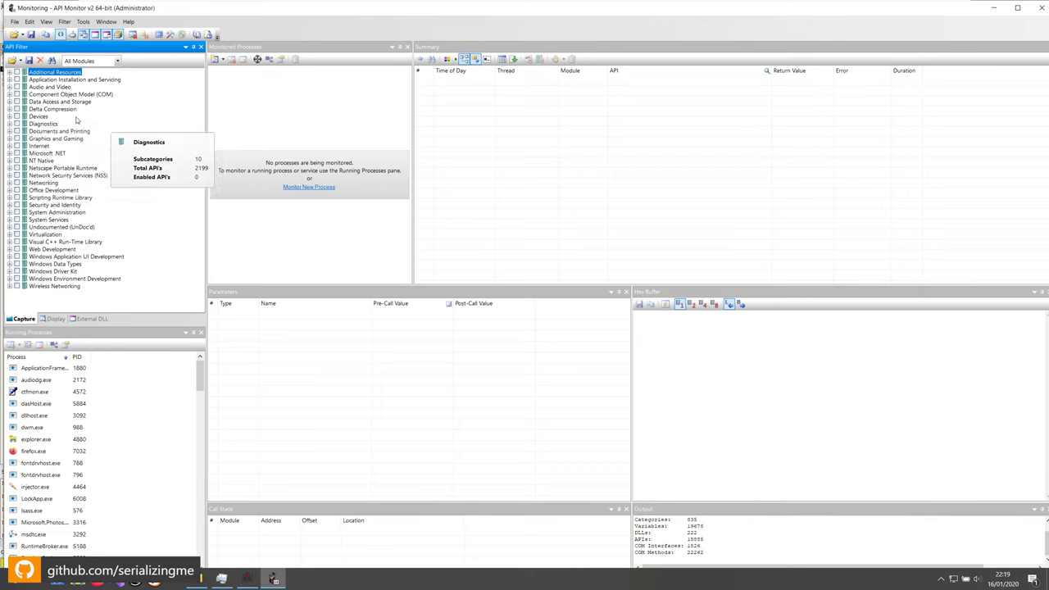
- Search the API filter for CreateProcess and go through its successive matches under the debugger interfaces
key("ctrl+f")
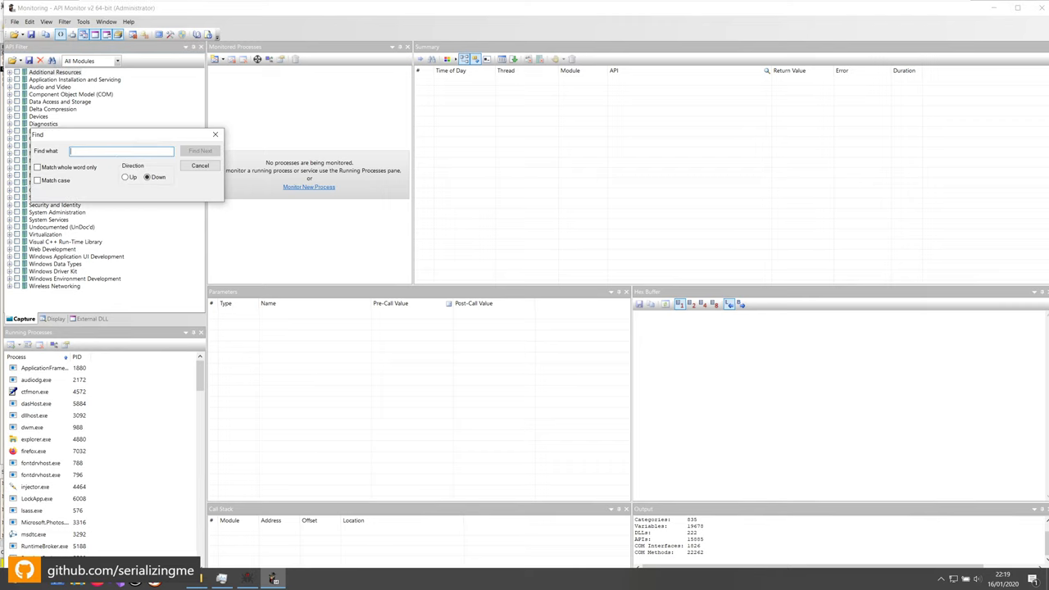
type("CreateProcess")
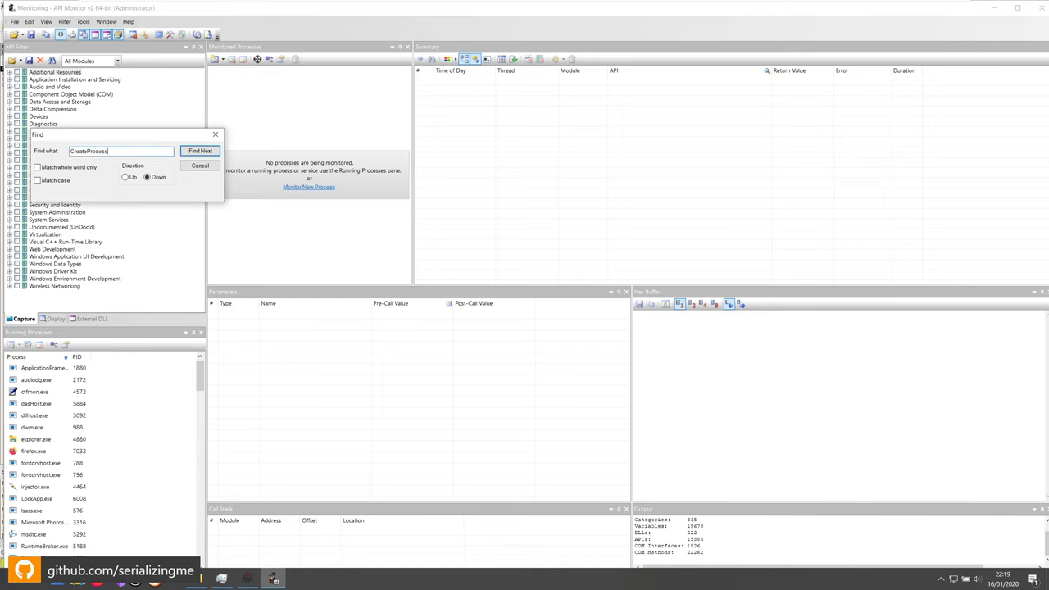
key("Return")
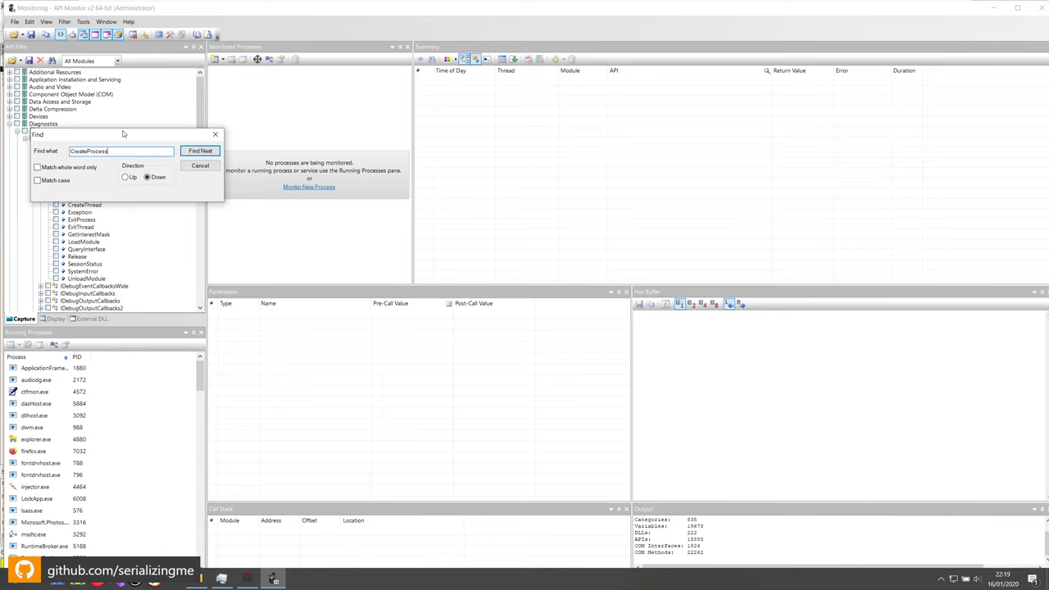
left_click_drag(123, 133, 446, 148)
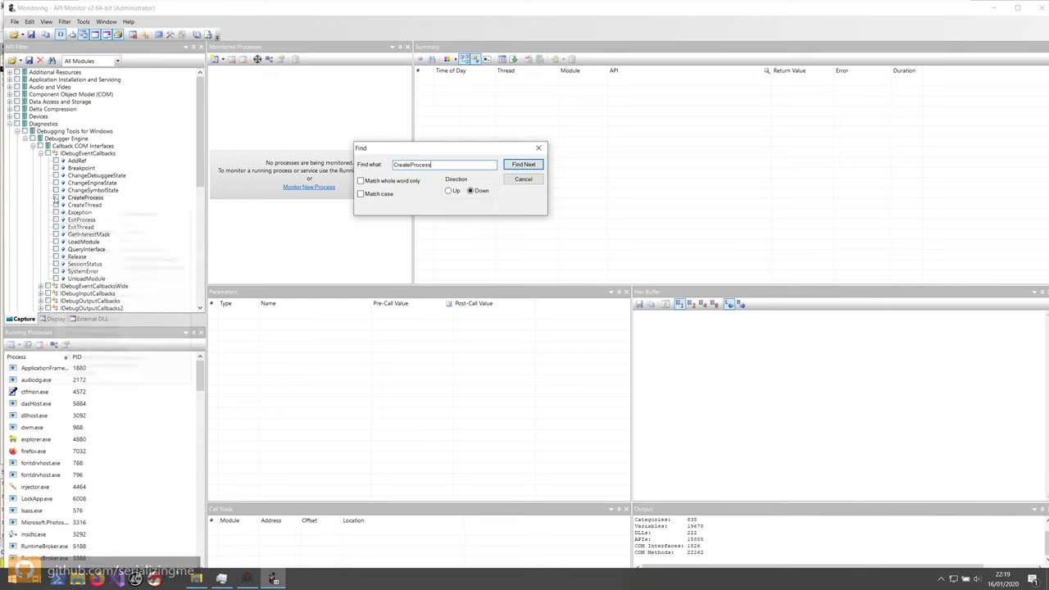
mouse_move(55, 199)
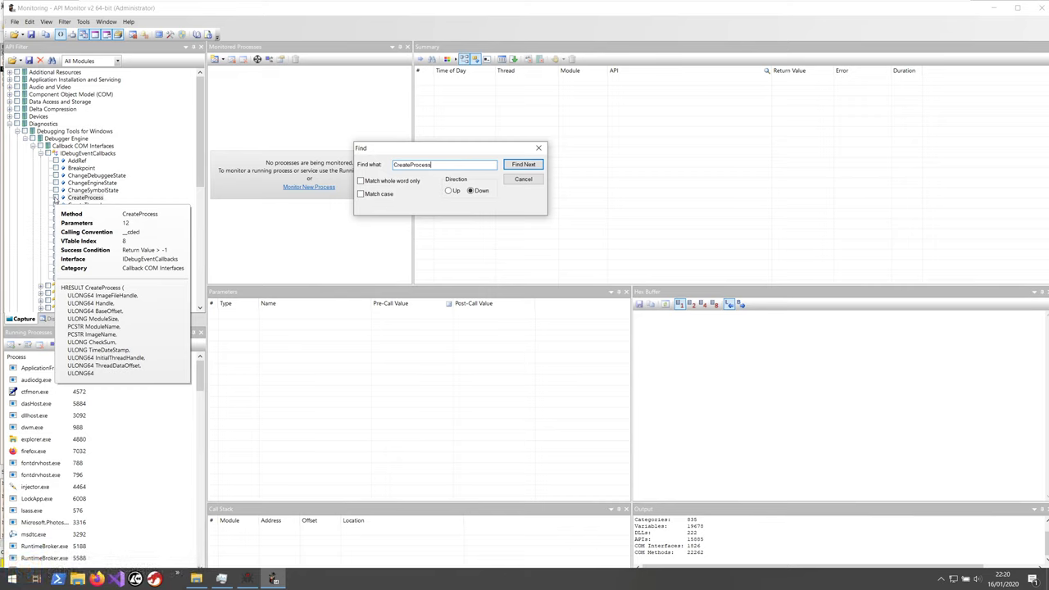
left_click(524, 165)
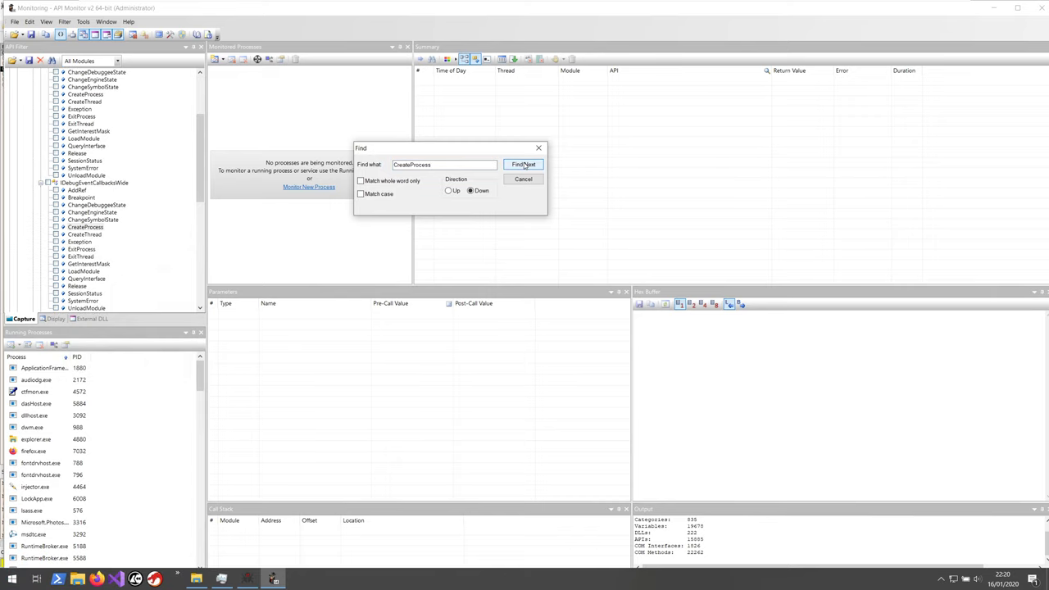
left_click(525, 165)
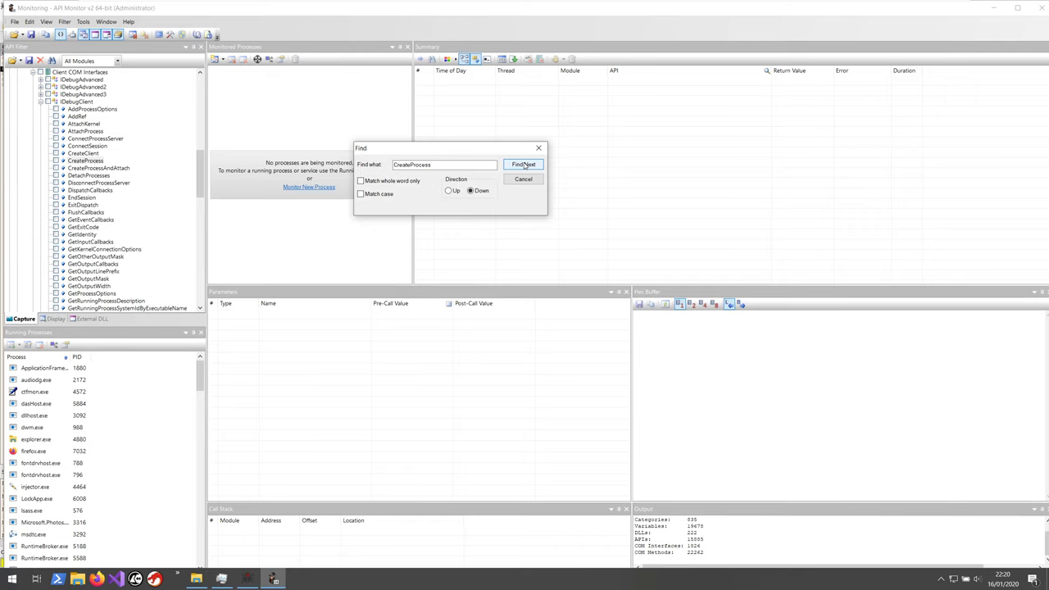
left_click(525, 164)
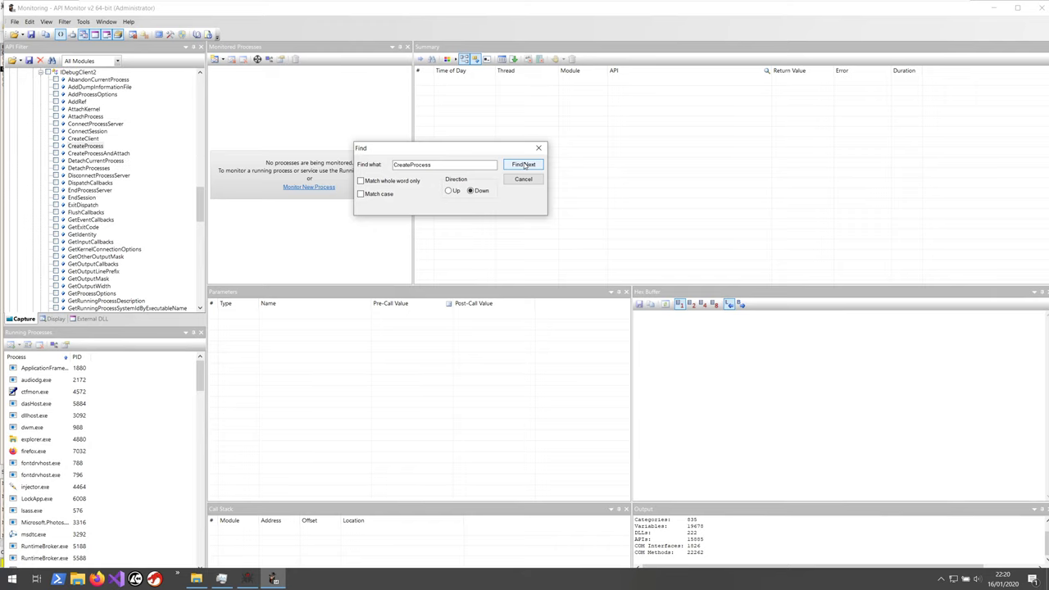
left_click(524, 165)
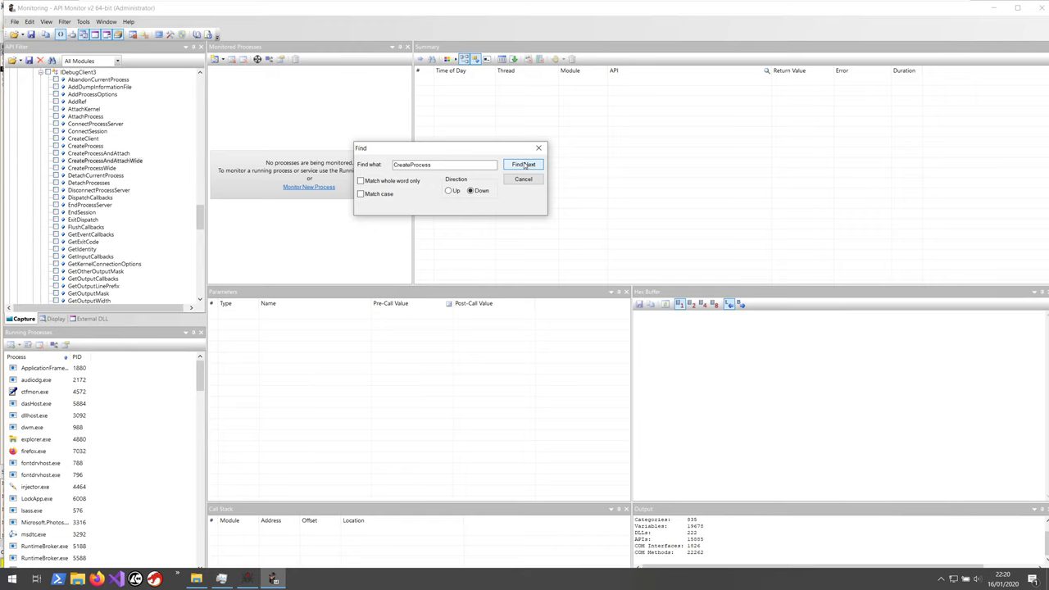
left_click(524, 165)
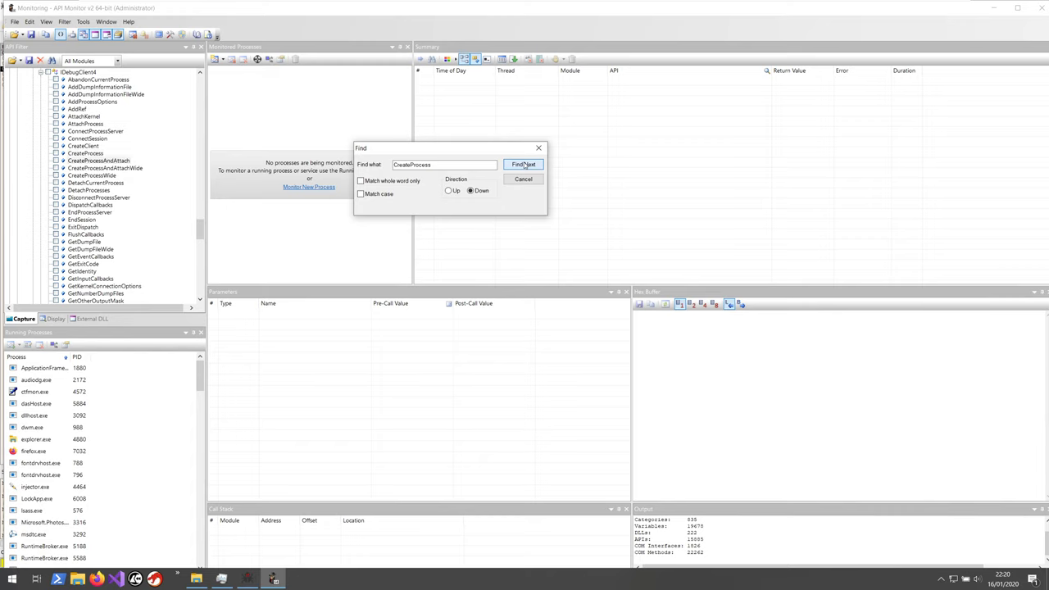
left_click(525, 165)
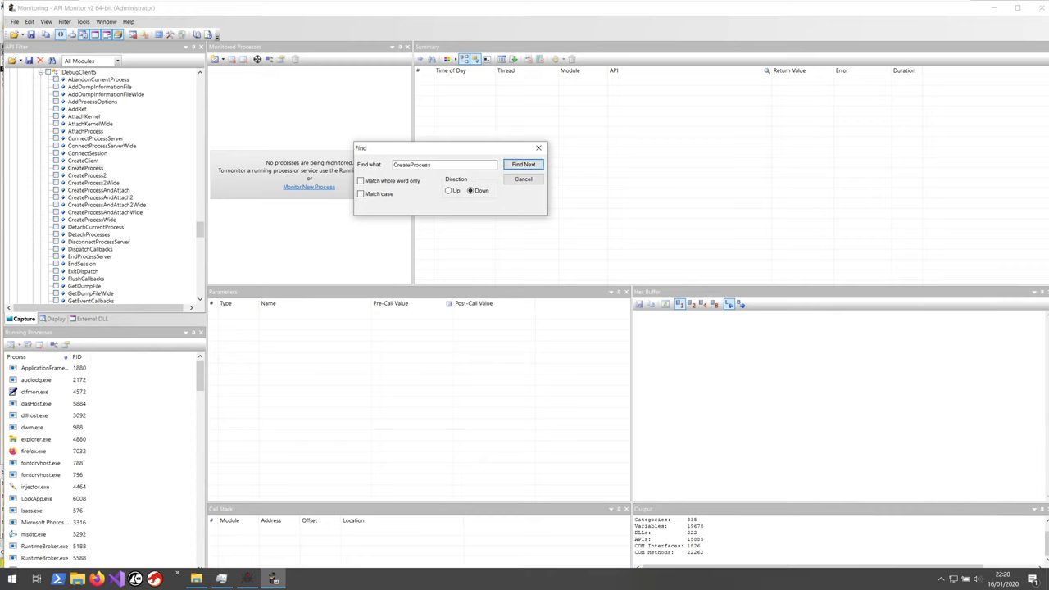
- Search the API filter for CreateProcessA, and change the search to CreateProcessW to reach the System Services process functions
type("A")
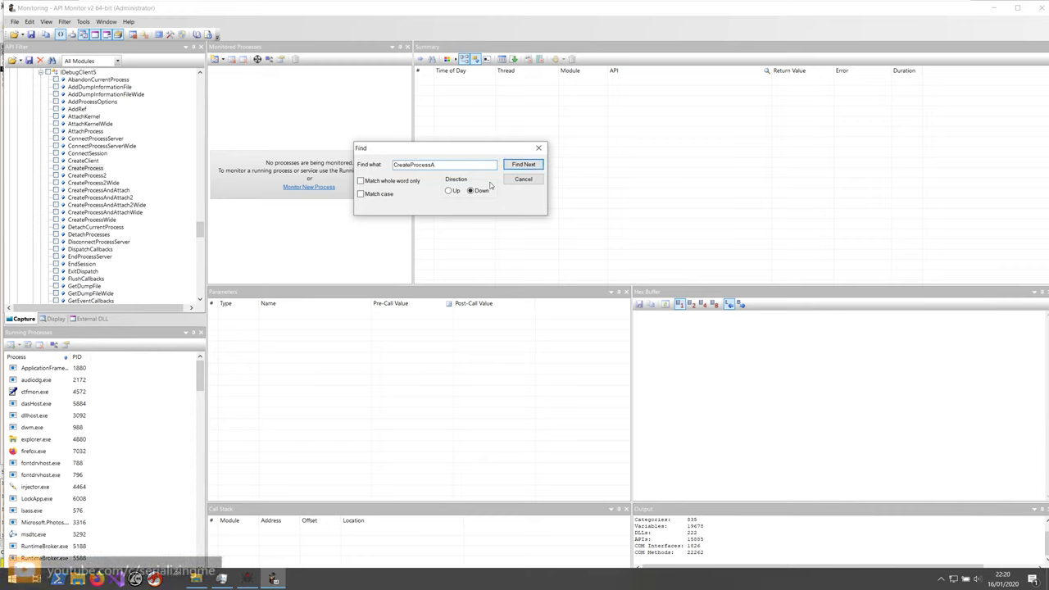
left_click(524, 164)
left_click(525, 164)
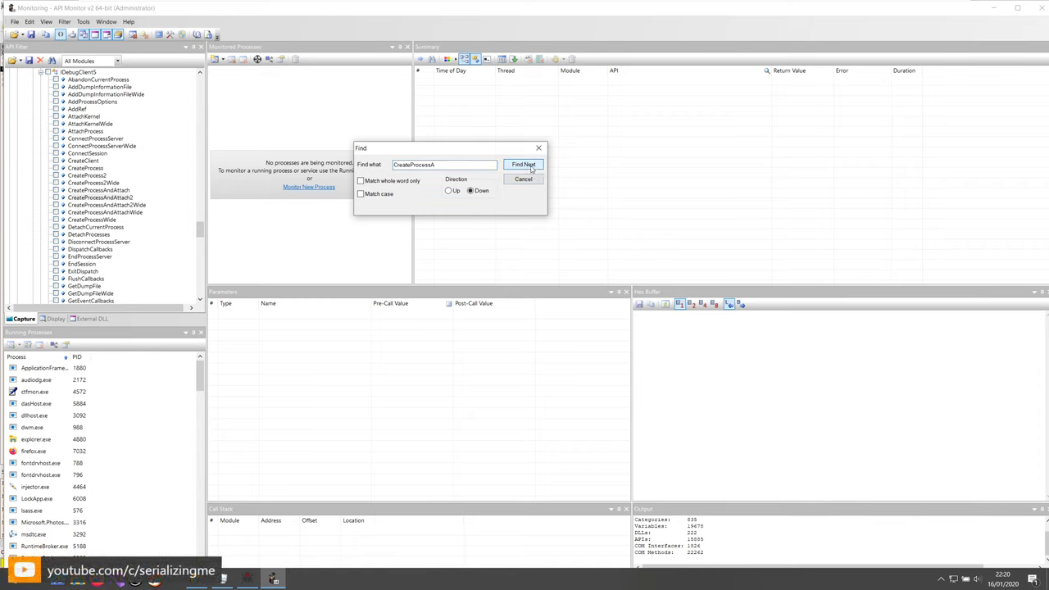
left_click(525, 165)
left_click(529, 166)
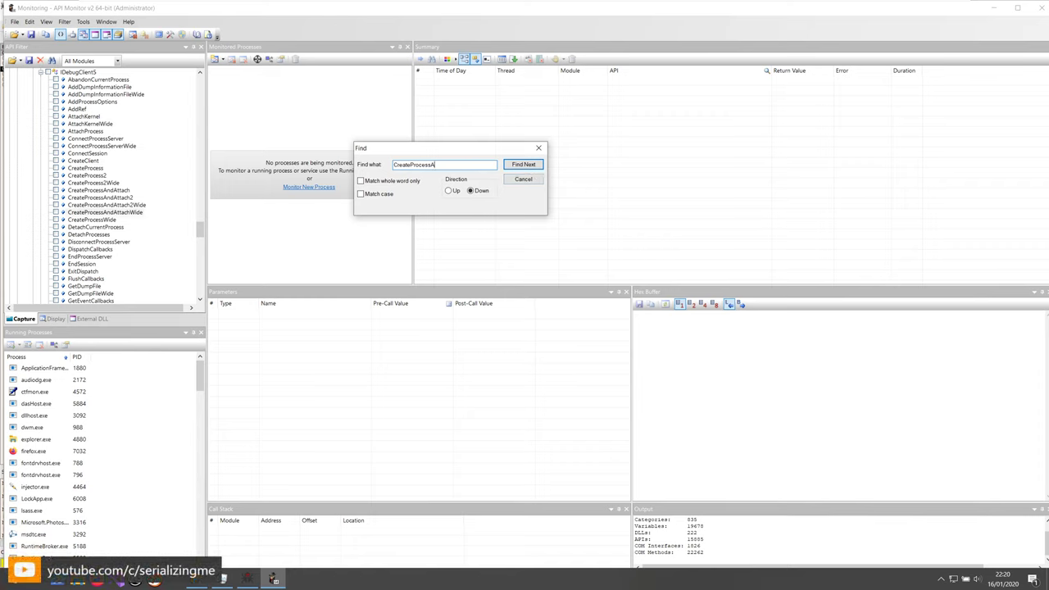
left_click(527, 165)
left_click(525, 165)
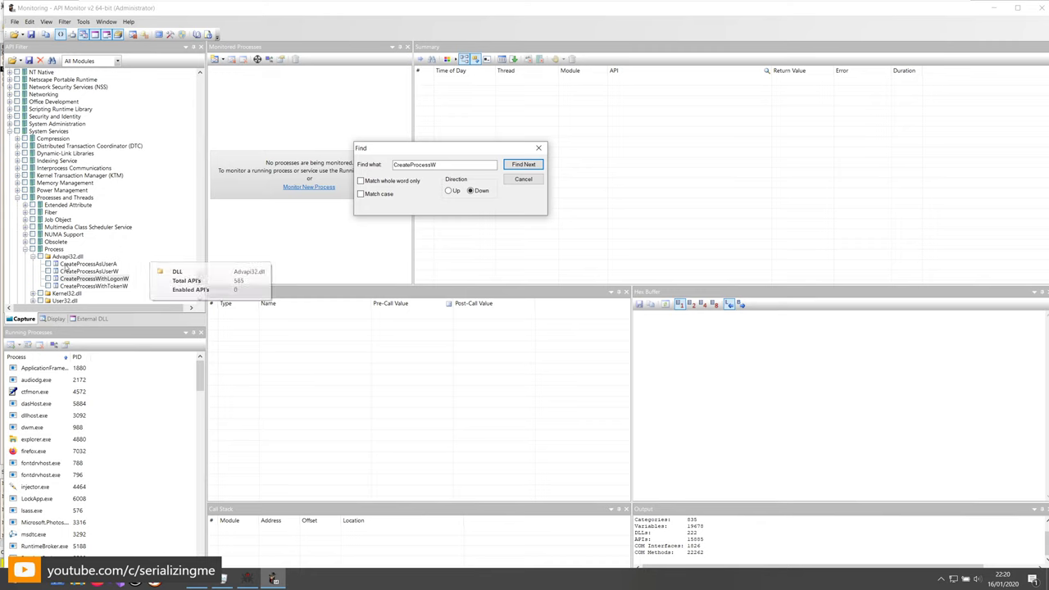
- Enable all Advapi32.dll functions in the Process category and find the next CreateProcessW match under Kernel32.dll
left_click(41, 257)
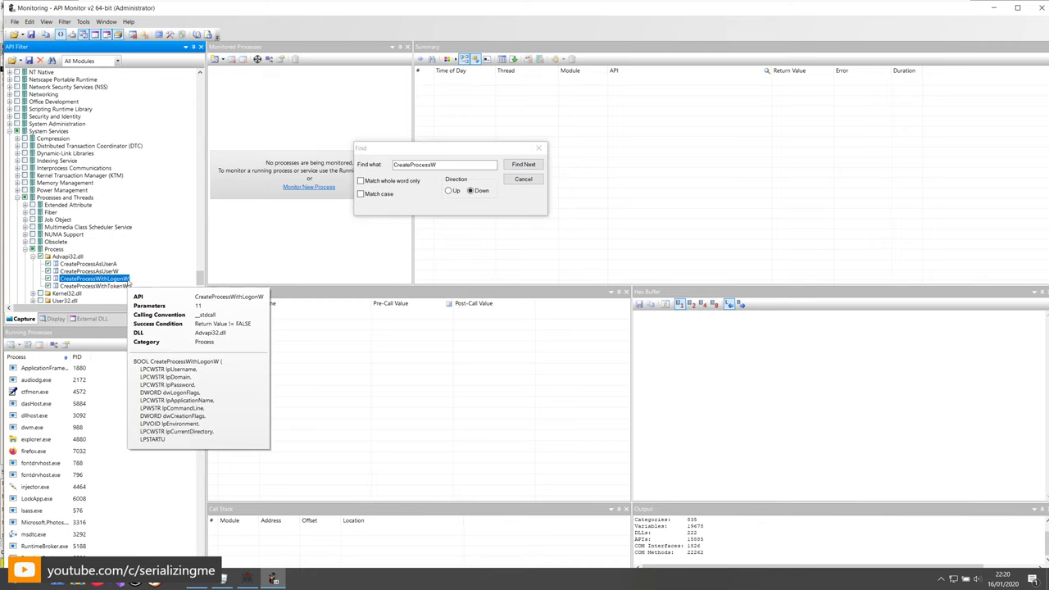
scroll(127, 283, "down", 2)
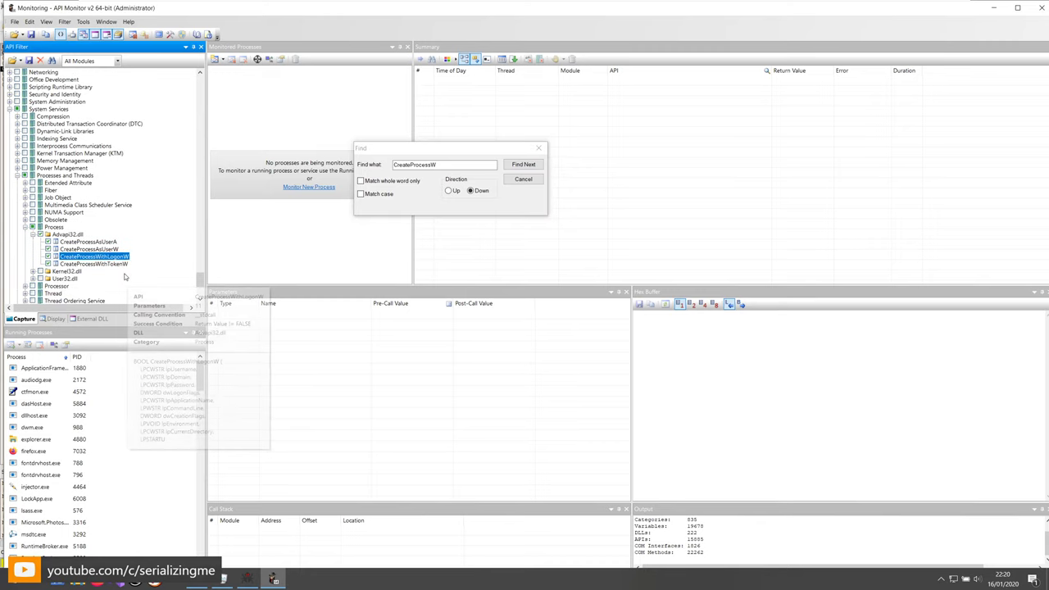
left_click(518, 166)
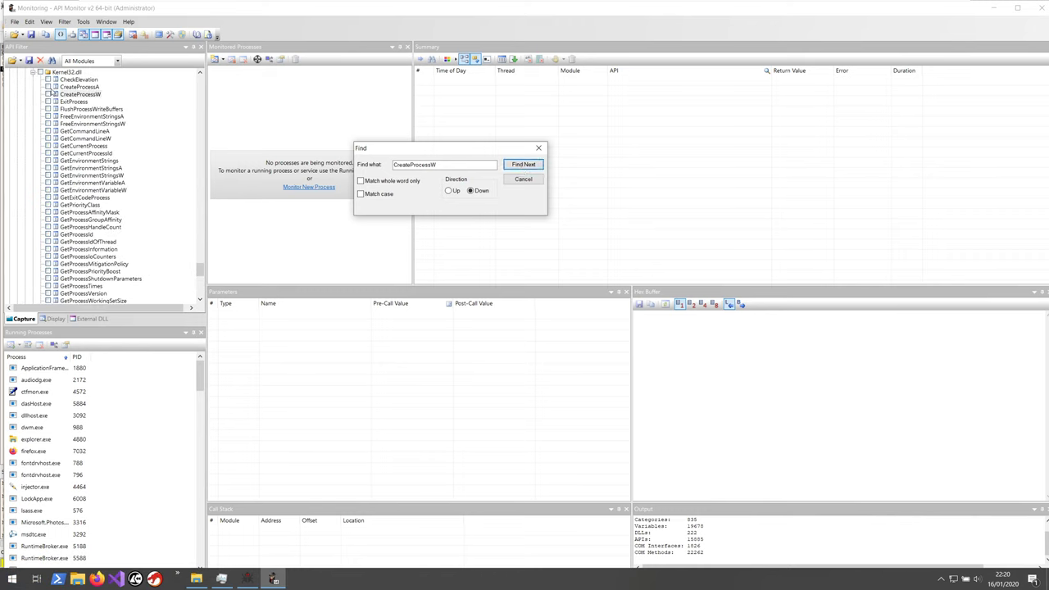
- Enable CreateProcessA and CreateProcessW in the Kernel32.dll process functions and search for any further CreateProcessW match
left_click(50, 96)
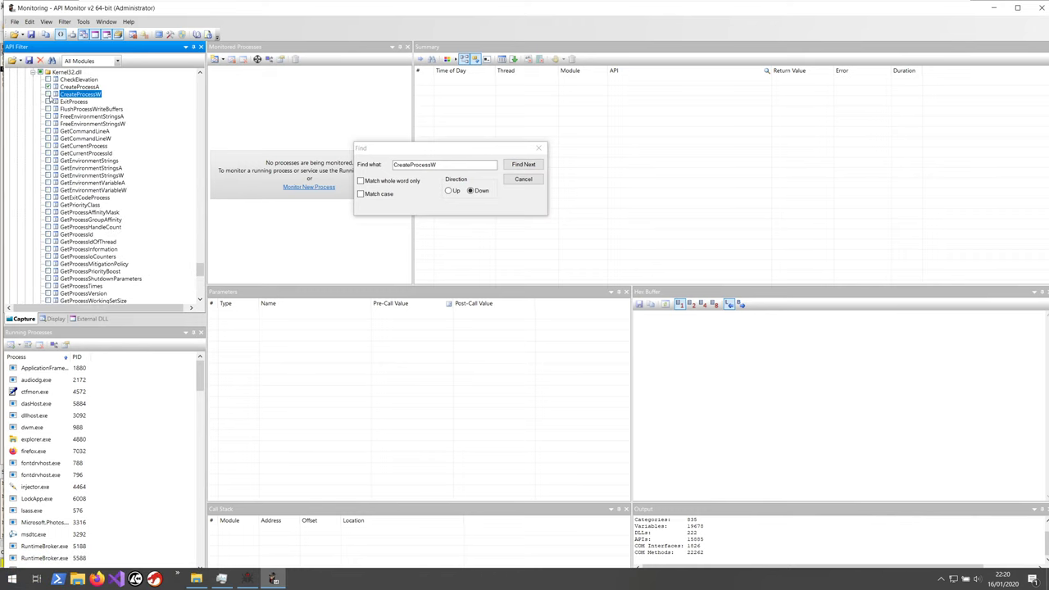
left_click(524, 165)
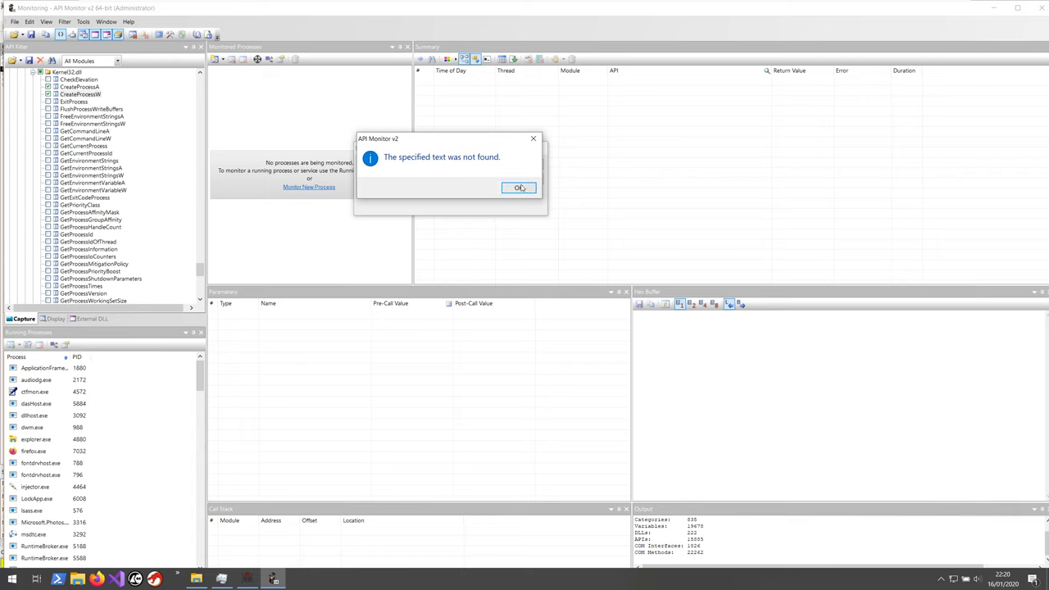
left_click(519, 188)
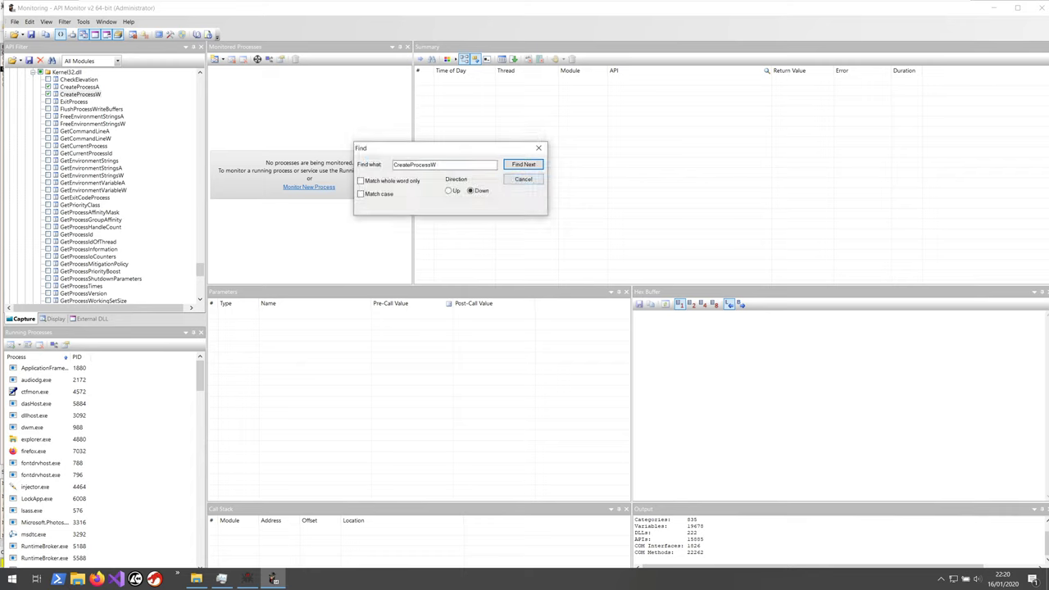
- Search the API filter for the broader term CreateProcess, go through its remaining matches, and close the search
left_click(92, 94)
left_click(437, 164)
left_click(513, 165)
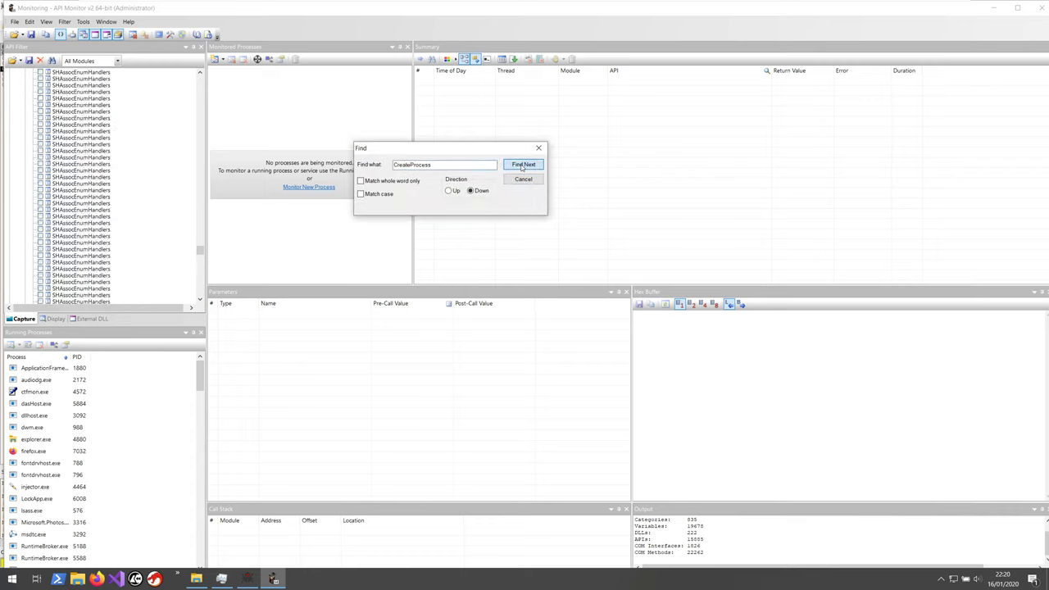
left_click(520, 166)
left_click(523, 166)
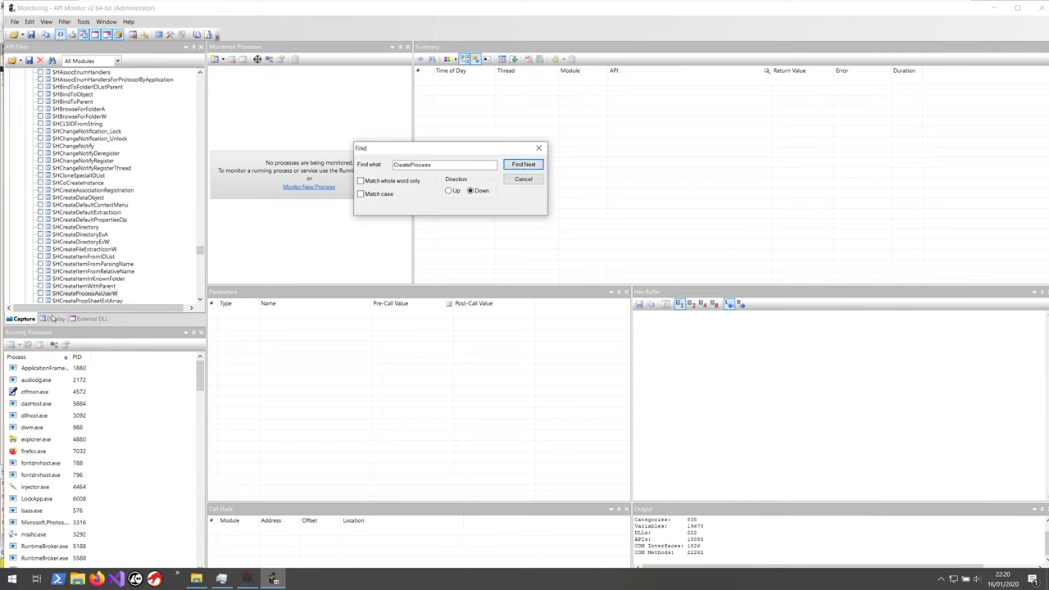
left_click(531, 165)
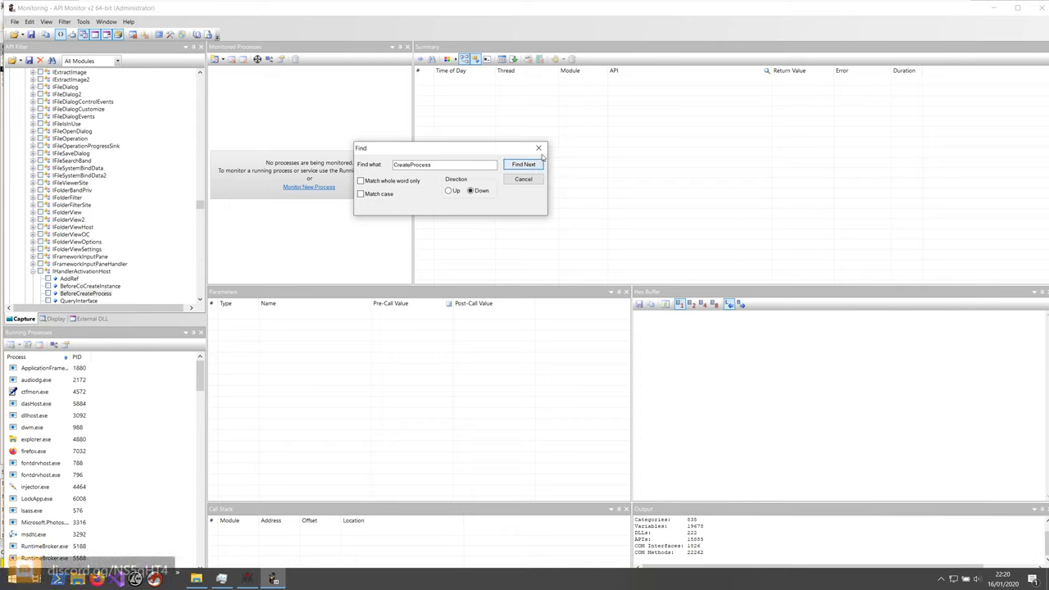
left_click(538, 148)
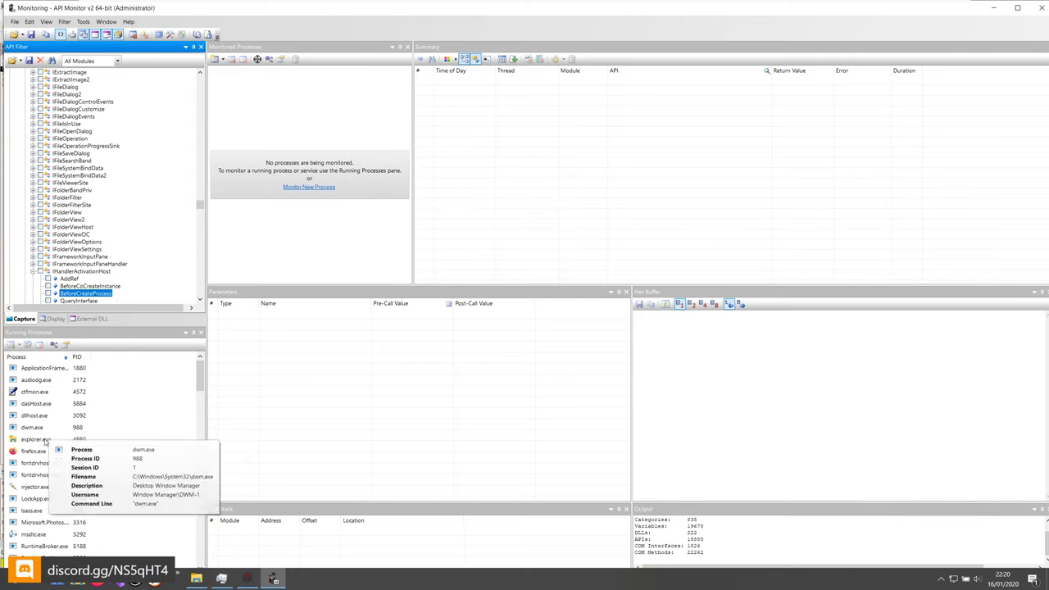
- Start monitoring the running firefox.exe process, and switch to x64dbg to resume execution of injector.exe
right_click(37, 452)
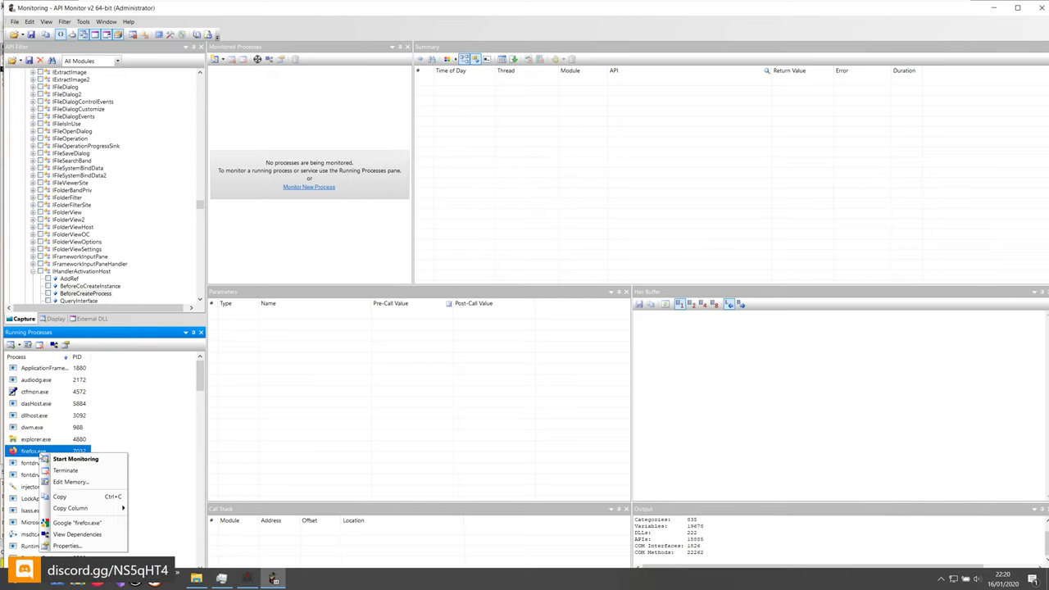
left_click(76, 461)
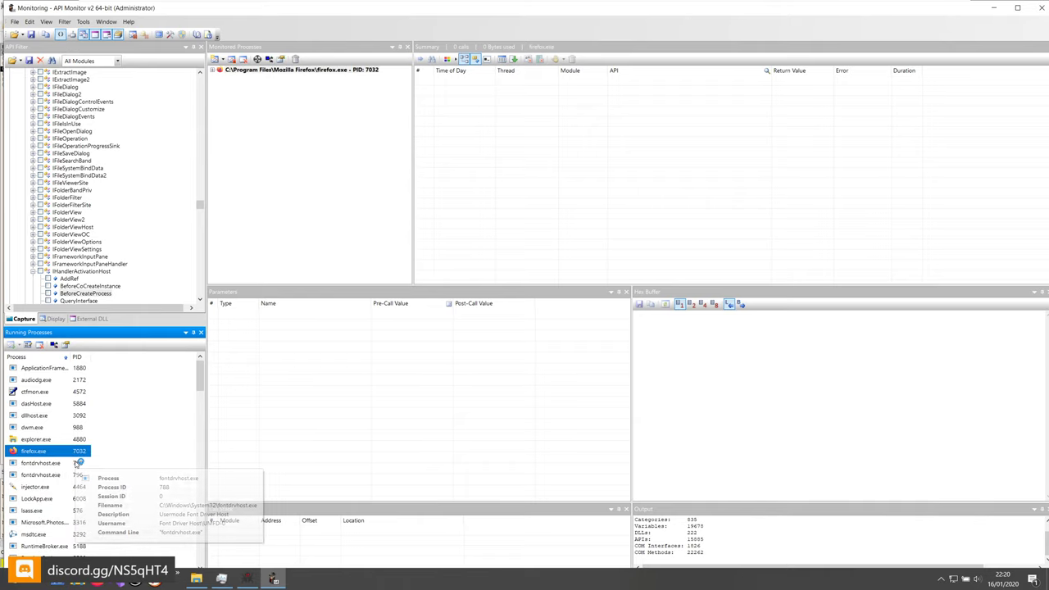
left_click(246, 579)
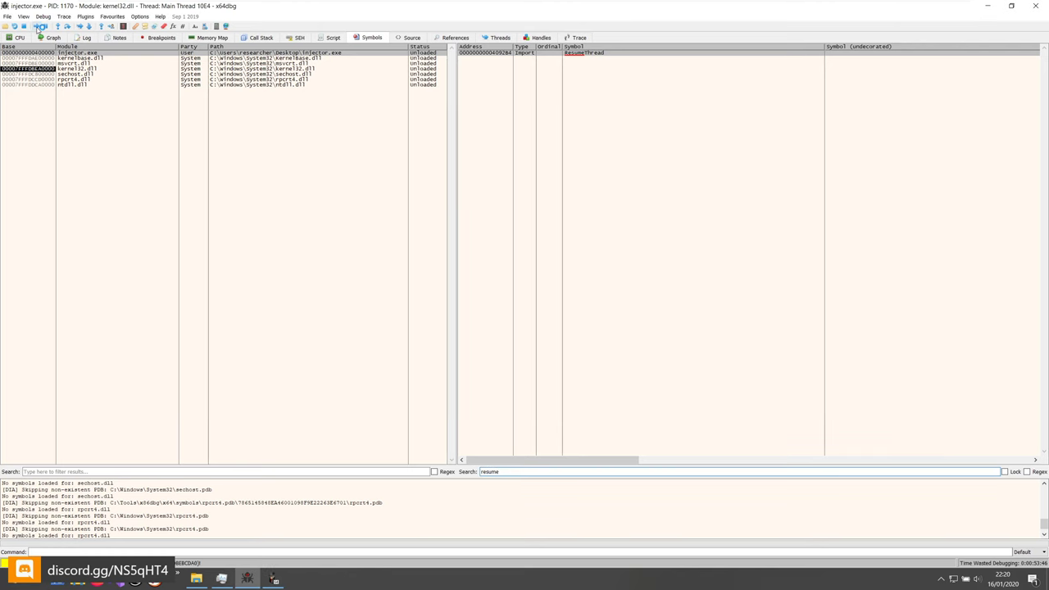
left_click(36, 27)
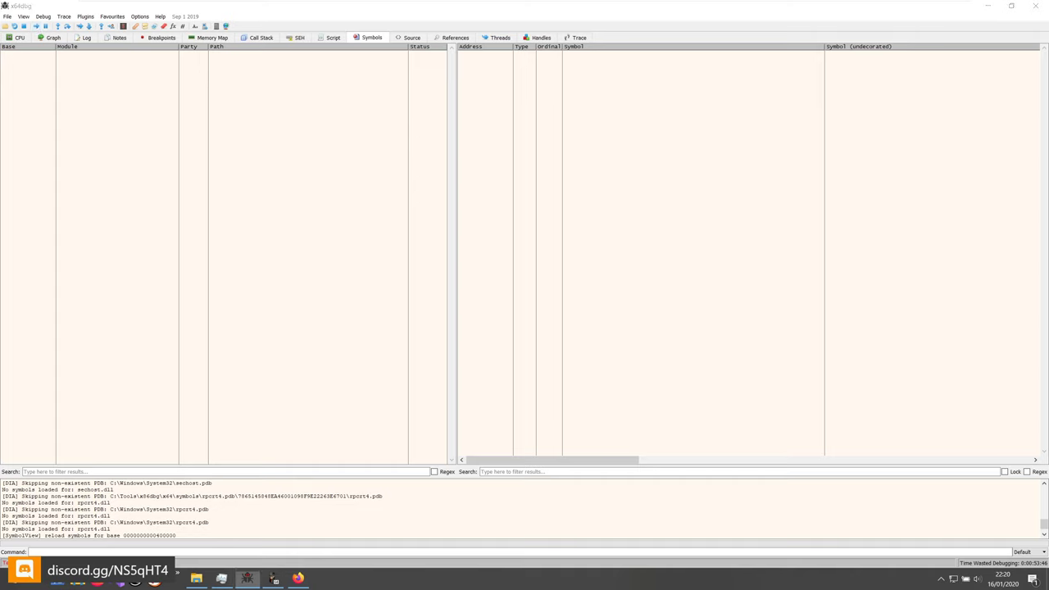
- Return to API Monitor, expand the monitored firefox.exe entry, and examine the captured CreateProcessW call with a wider API column
left_click(274, 578)
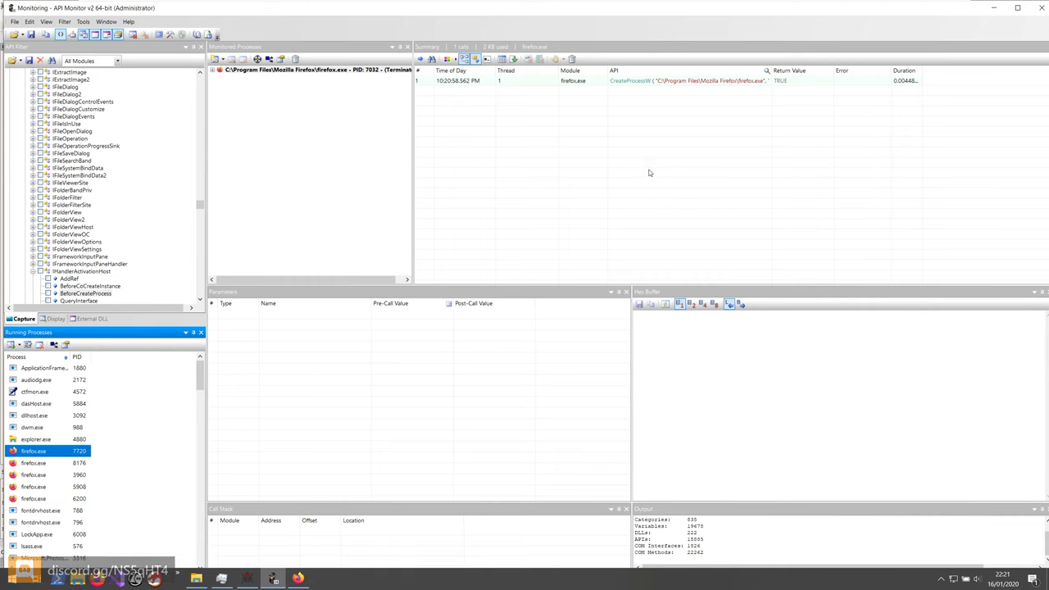
double_click(271, 70)
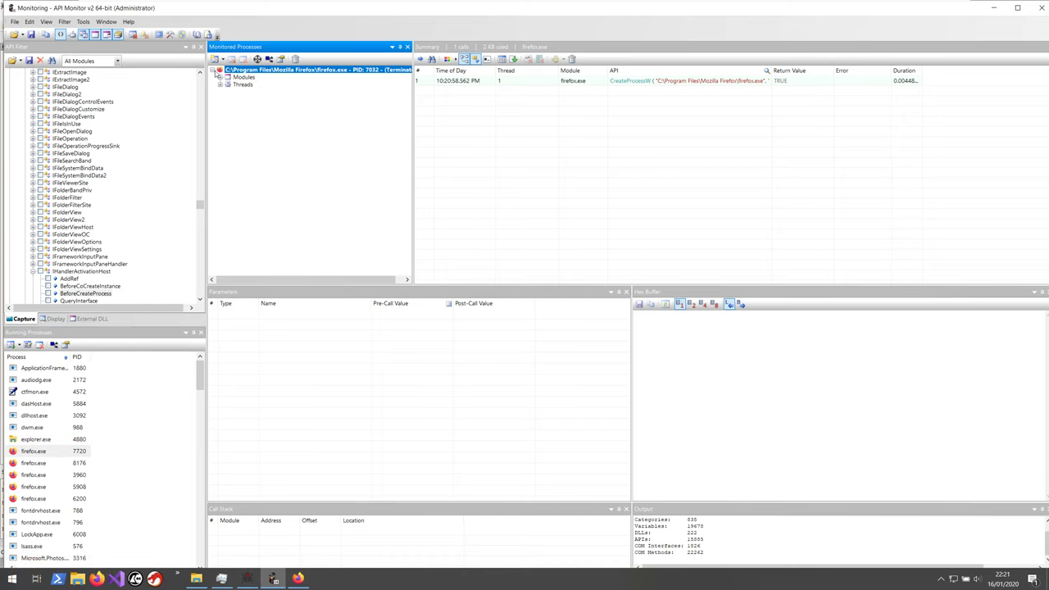
scroll(128, 176, "up", 1)
scroll(129, 175, "up", 15)
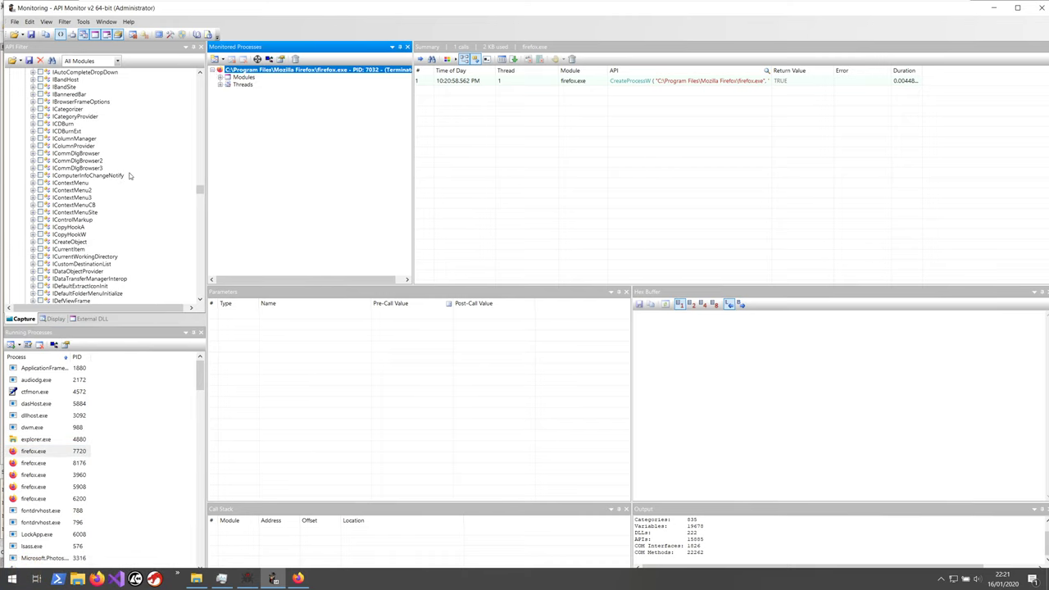
mouse_move(41, 465)
mouse_move(763, 84)
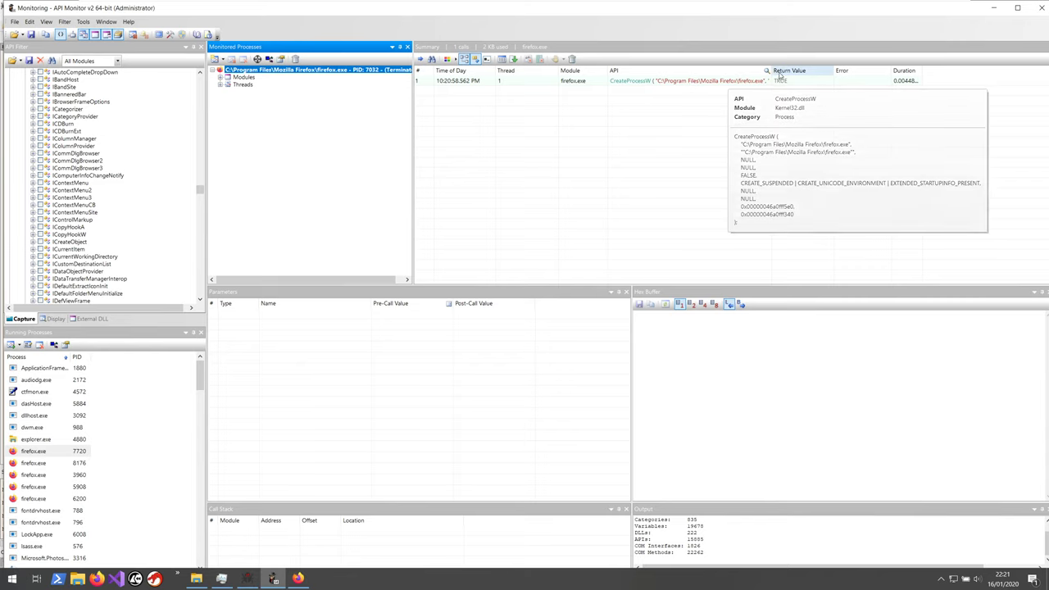
left_click_drag(769, 71, 929, 72)
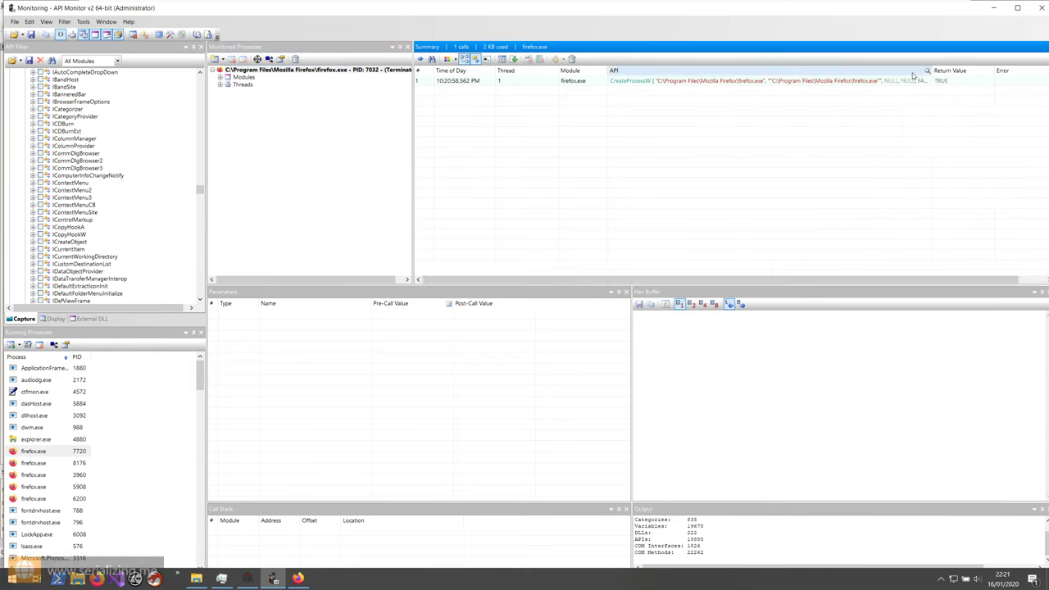
left_click(743, 82)
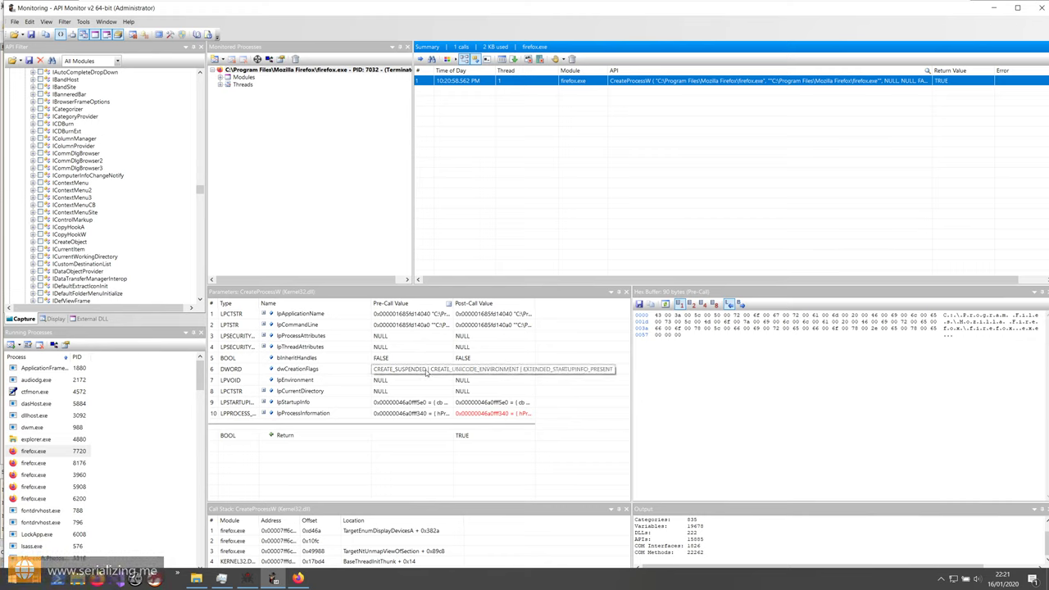
- Expand the call's lpStartupInfo parameter and its STARTUPINFO structure, and inspect the fields including lpReserved2
left_click(263, 402)
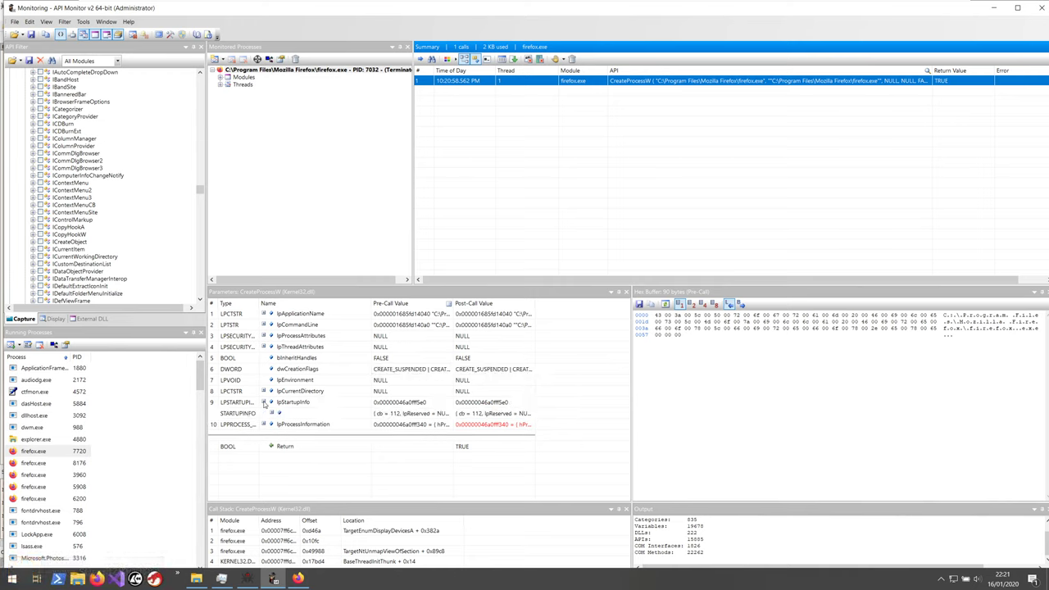
left_click(272, 413)
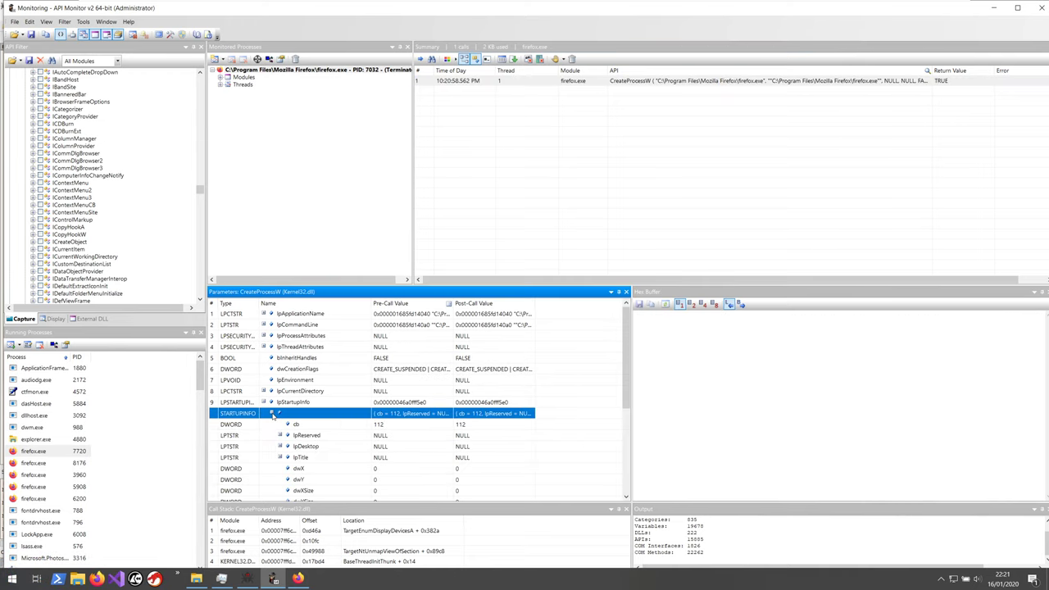
scroll(273, 415, "down", 1)
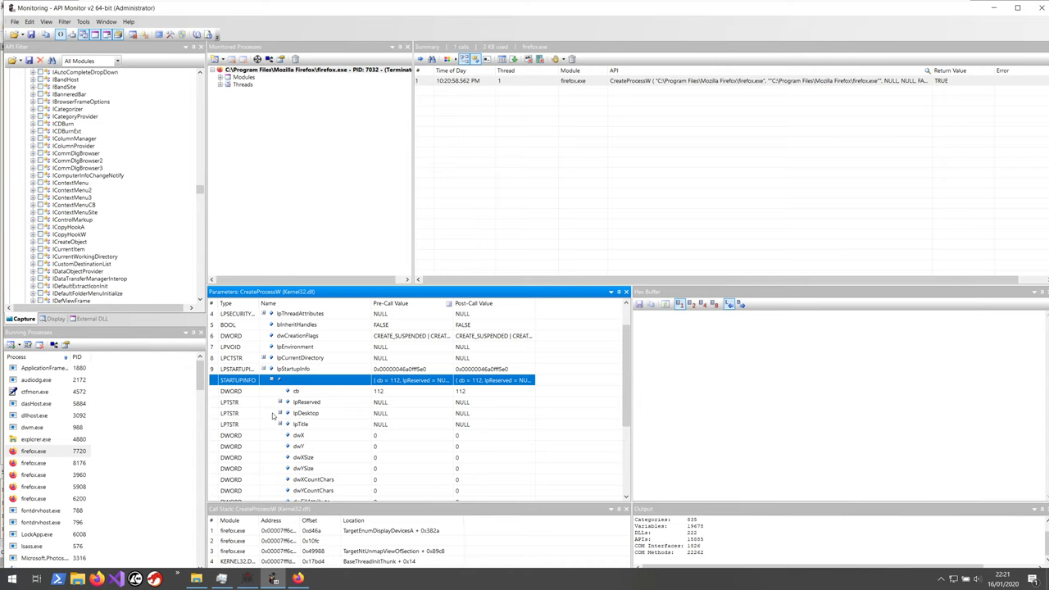
scroll(273, 415, "down", 4)
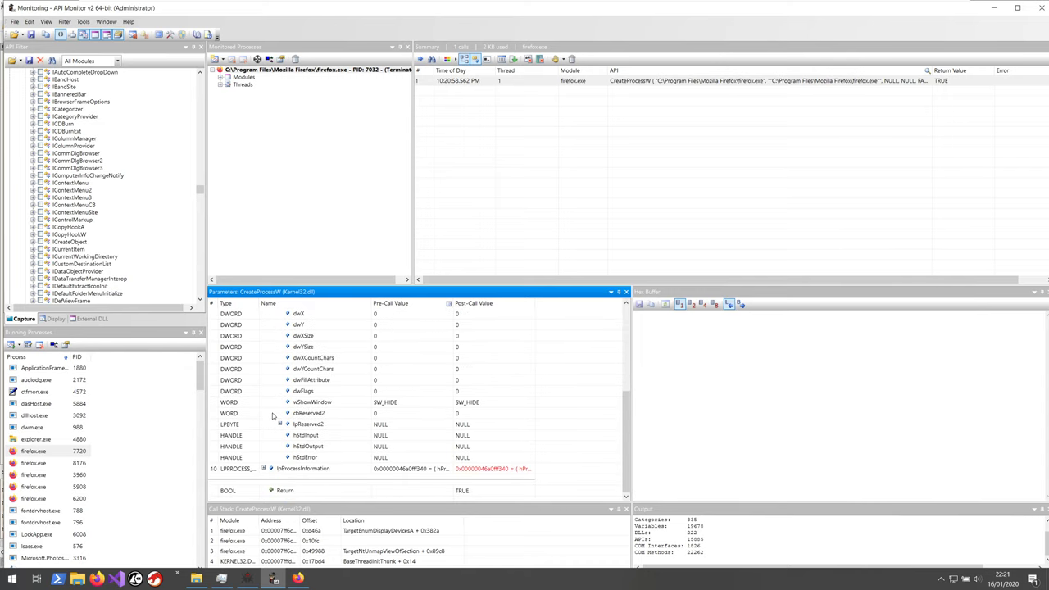
left_click(280, 424)
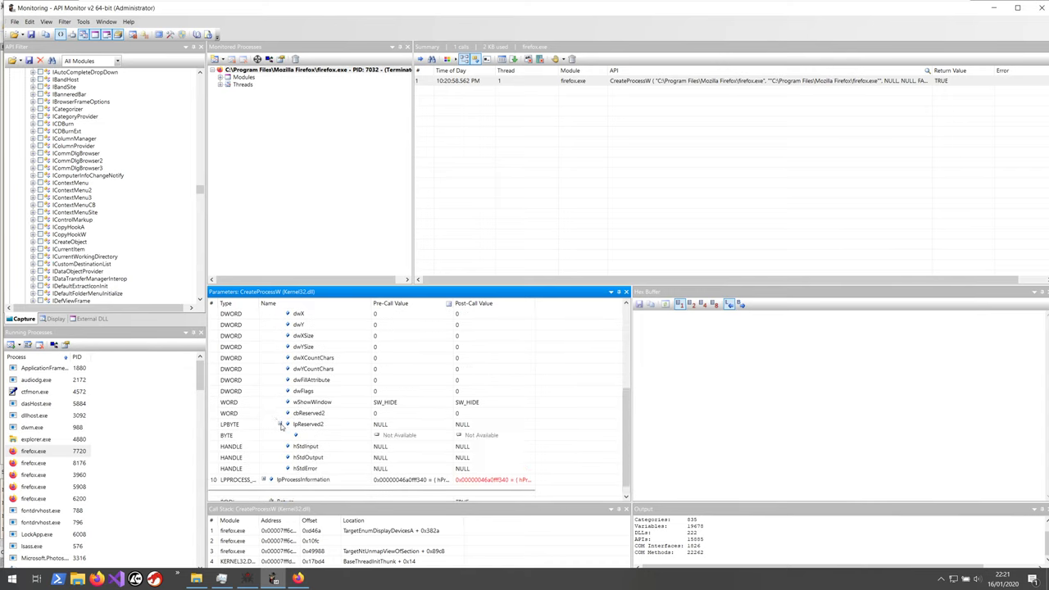
left_click(279, 425)
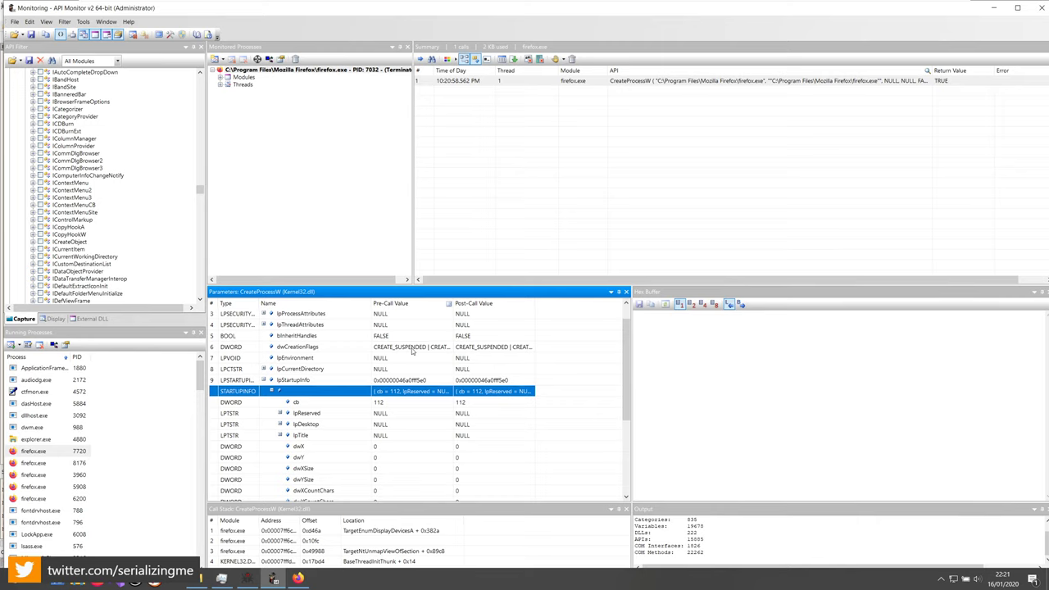
- Check the child processes grouped under Firefox in Task Manager and close it
left_click(271, 579)
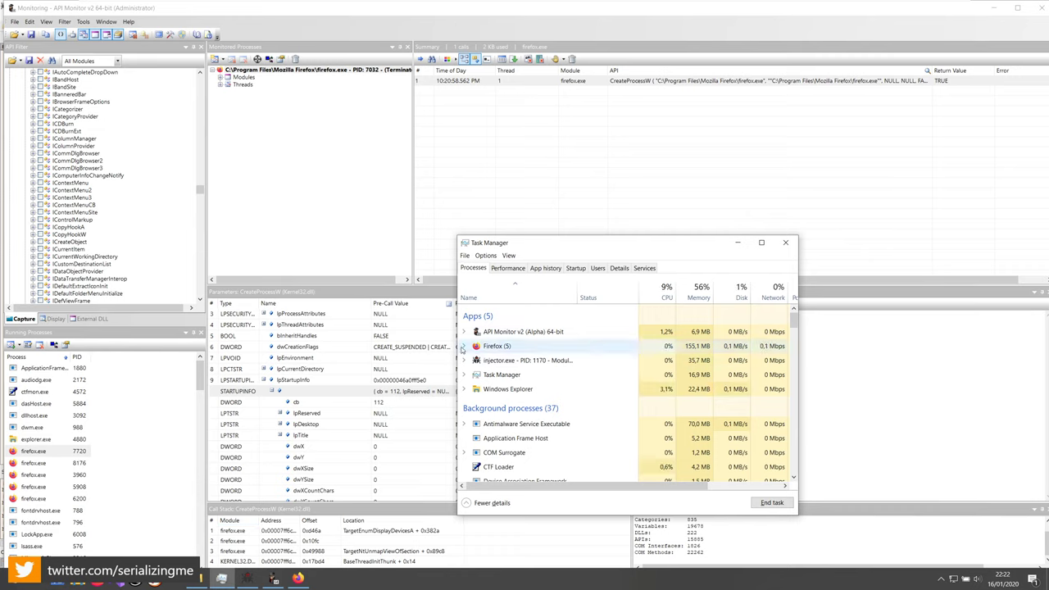
left_click(463, 346)
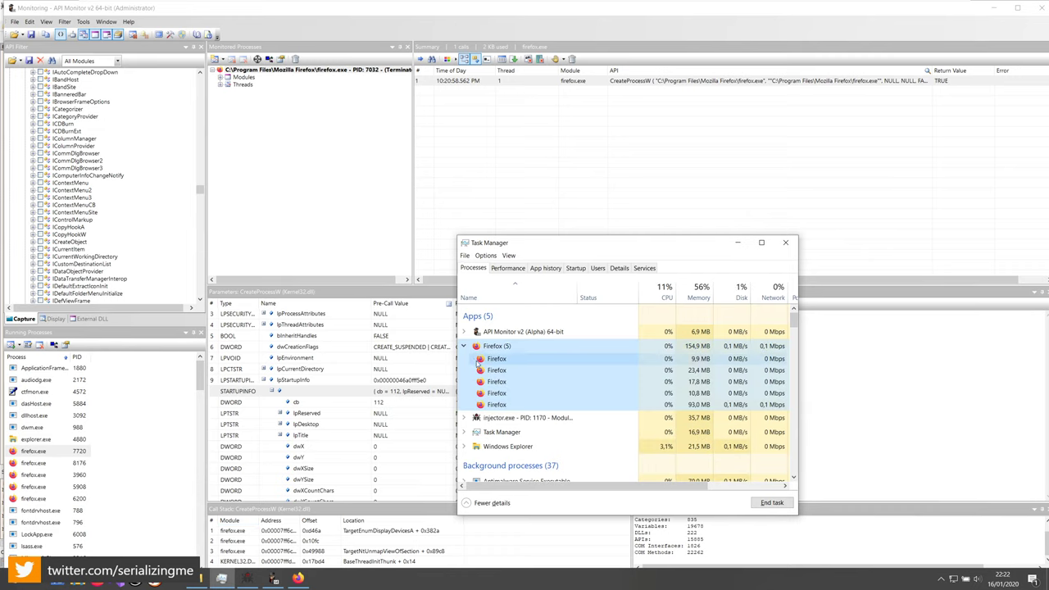
left_click(784, 243)
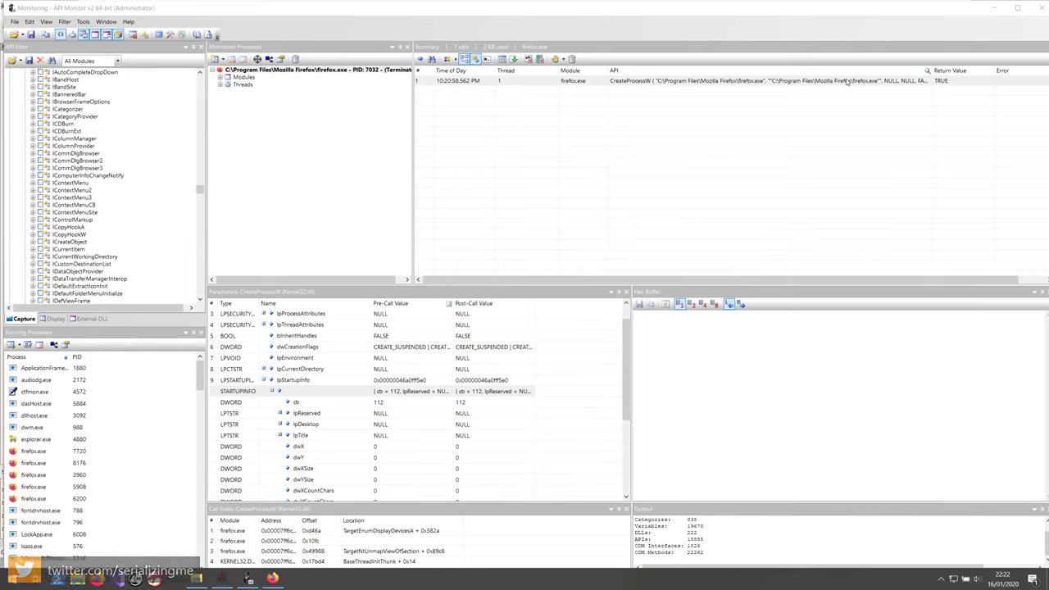
- Review the modules loaded by the monitored firefox.exe process and collapse the list again
mouse_move(847, 82)
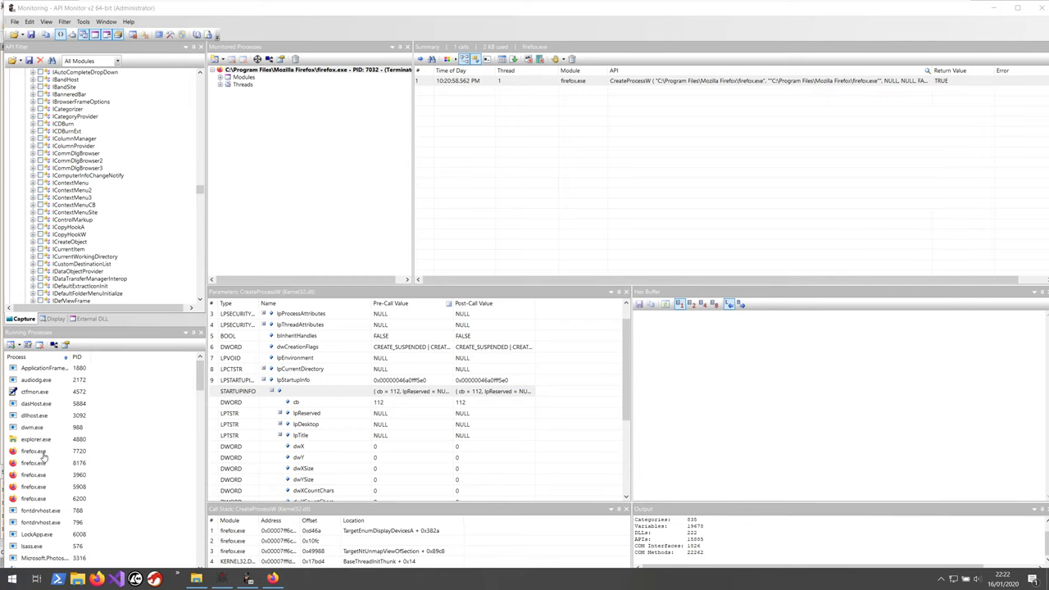
left_click(220, 77)
scroll(264, 187, "down", 1)
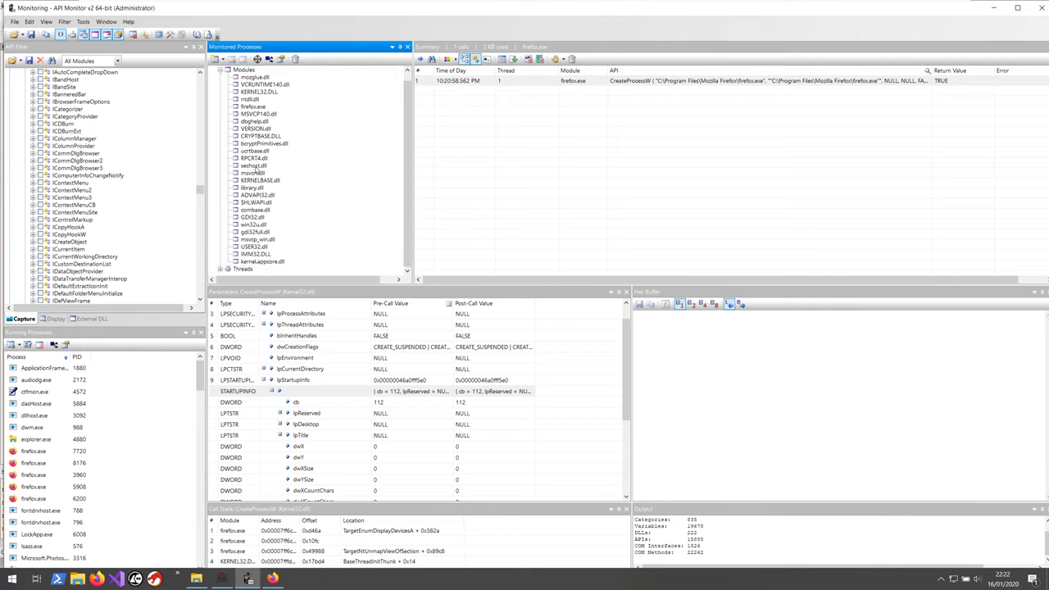
left_click(221, 71)
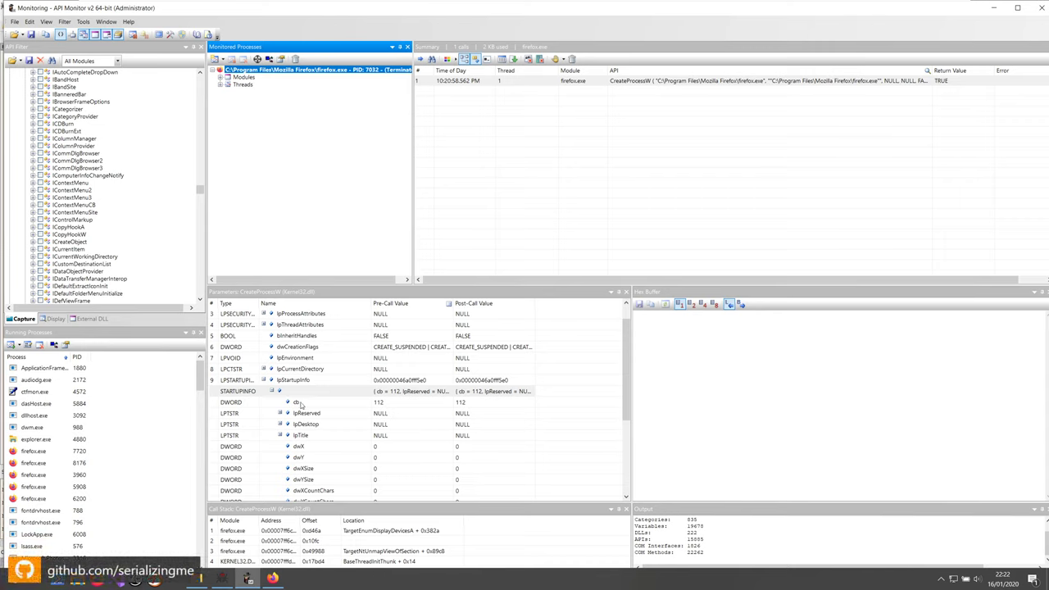
- Select the lpStartupInfo parameter of the CreateProcessW call and read through its structure fields and the other arguments
left_click(263, 383)
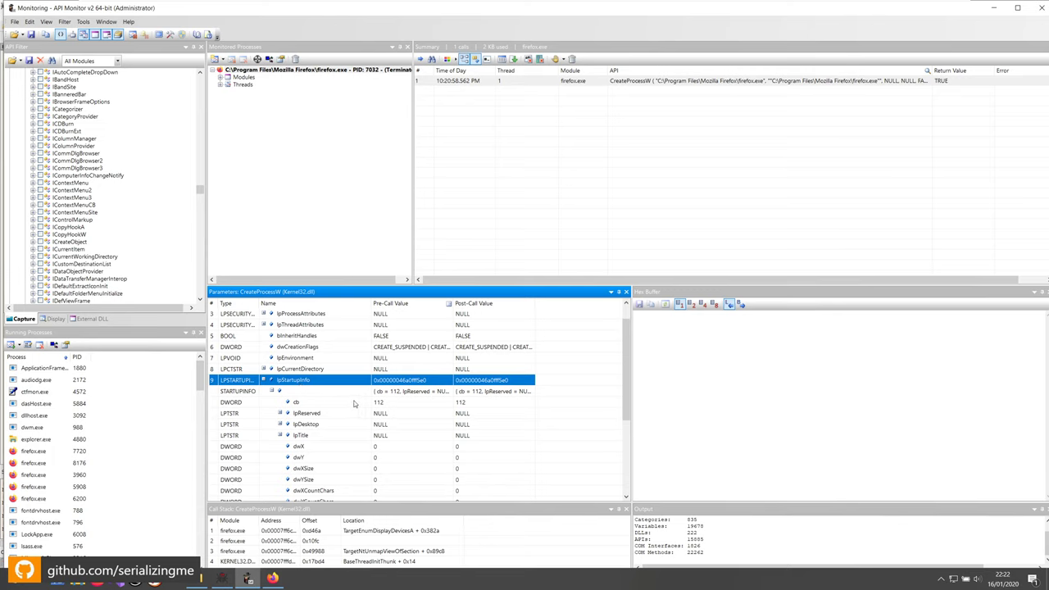
scroll(376, 412, "down", 3)
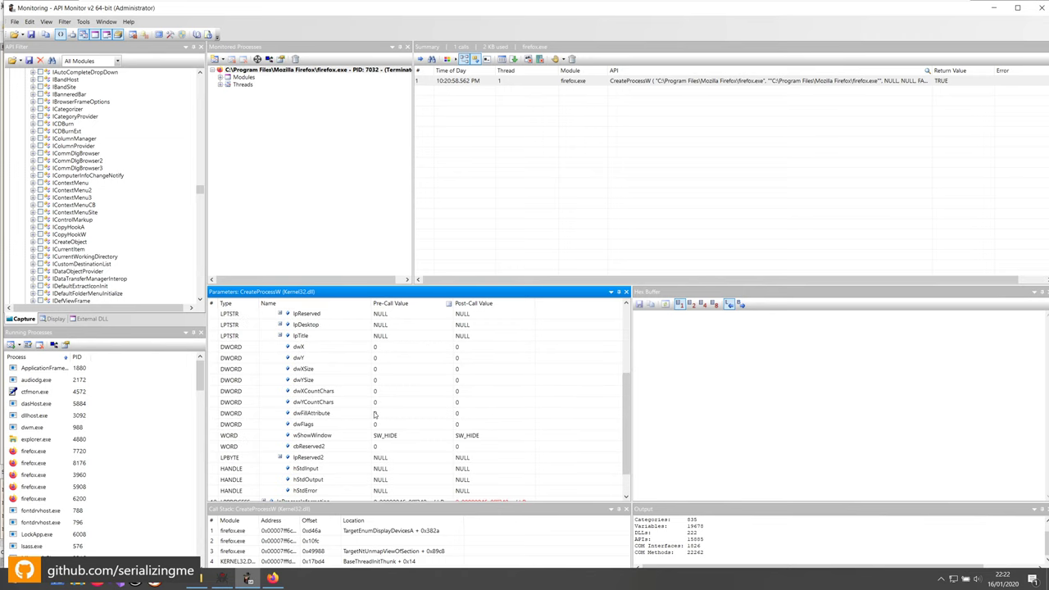
scroll(373, 413, "down", 1)
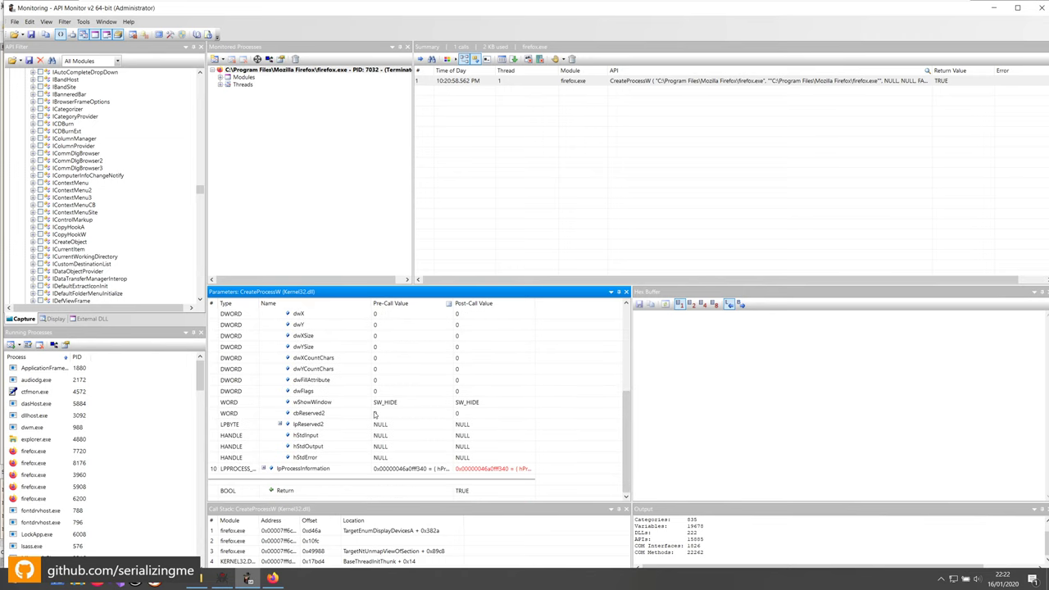
scroll(394, 439, "up", 3)
scroll(403, 423, "up", 2)
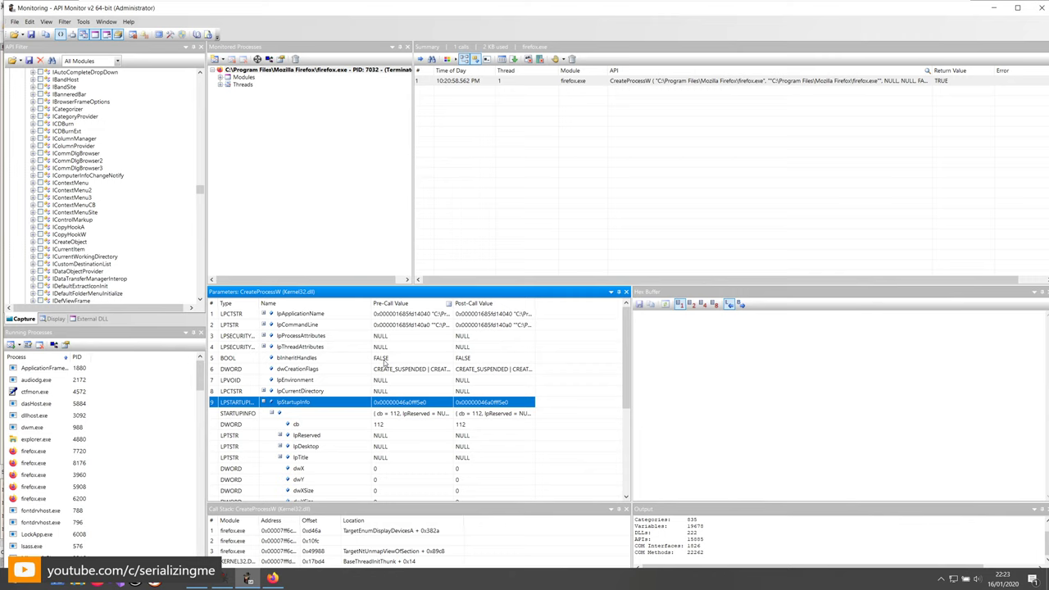
- Enlarge the CreateProcessW call stack view and widen its Address column to show the full return addresses
mouse_move(737, 88)
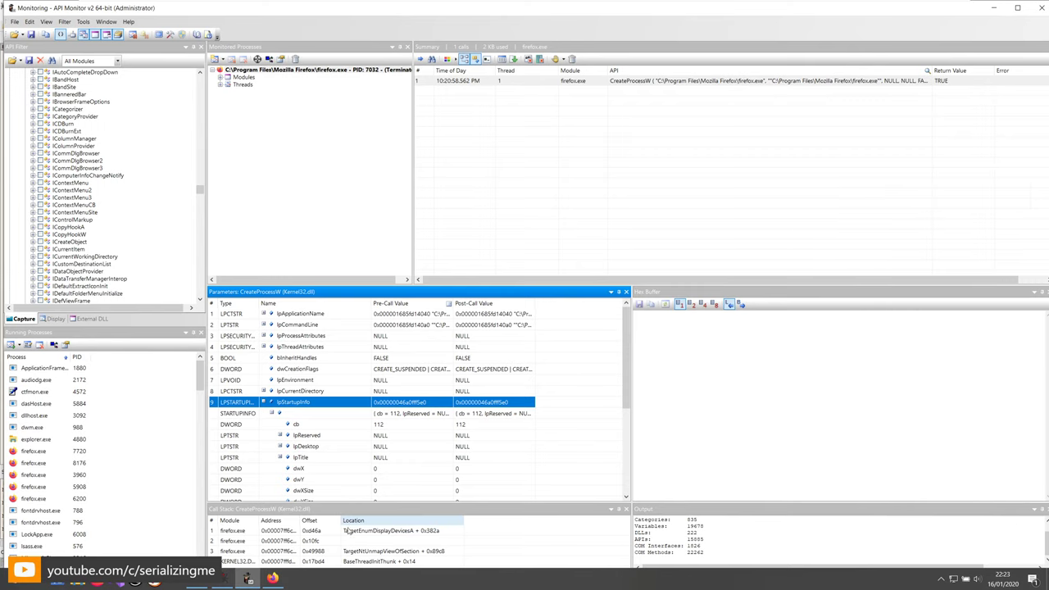
left_click_drag(303, 521, 349, 520)
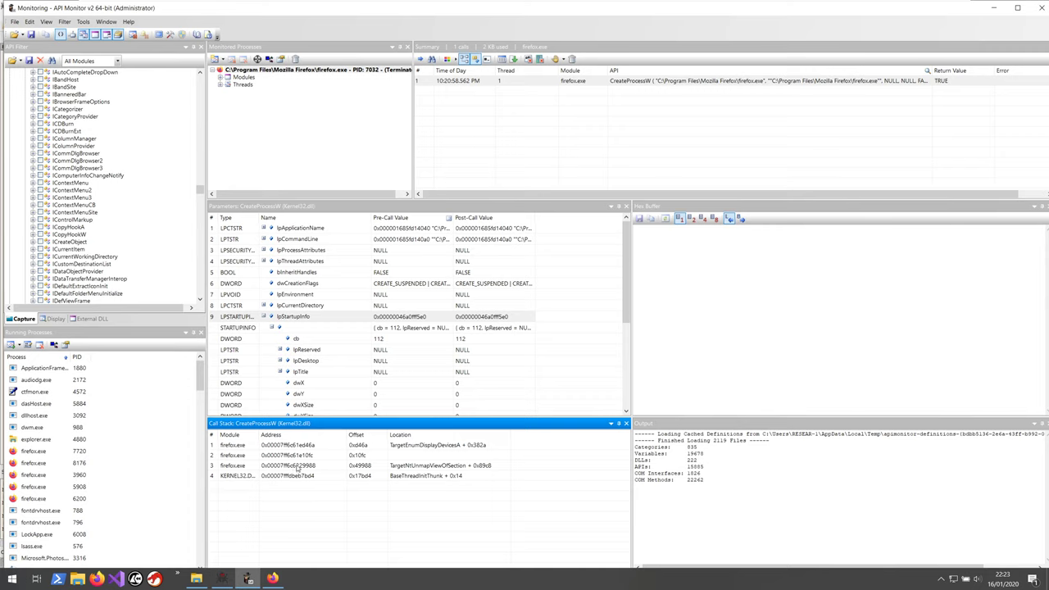
- Inspect the first firefox.exe frame in the call stack and read the arguments of the captured CreateProcessW call in the summary
left_click(303, 455)
key("Up")
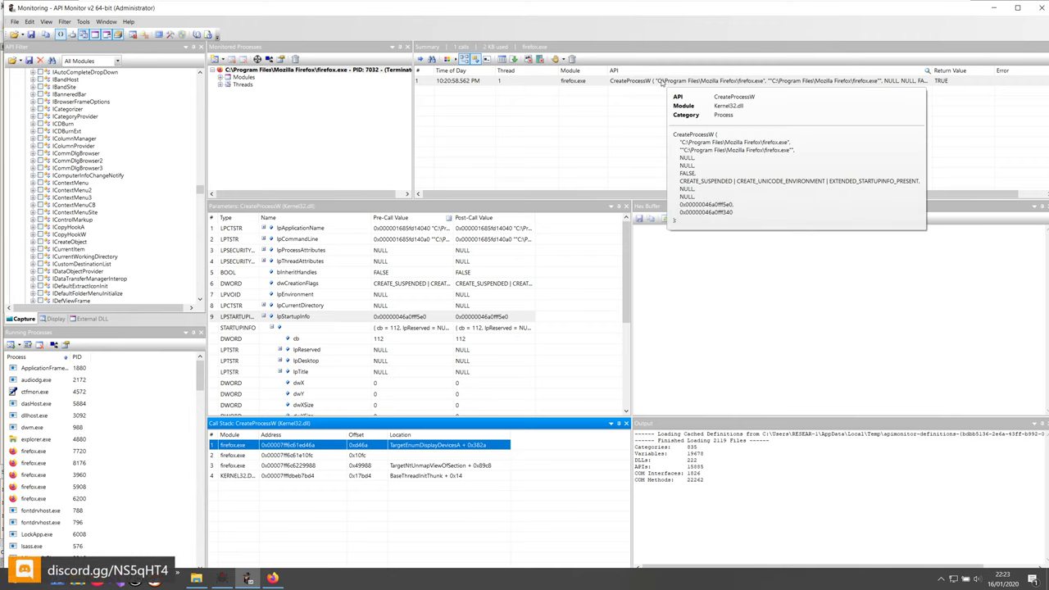
left_click(662, 82)
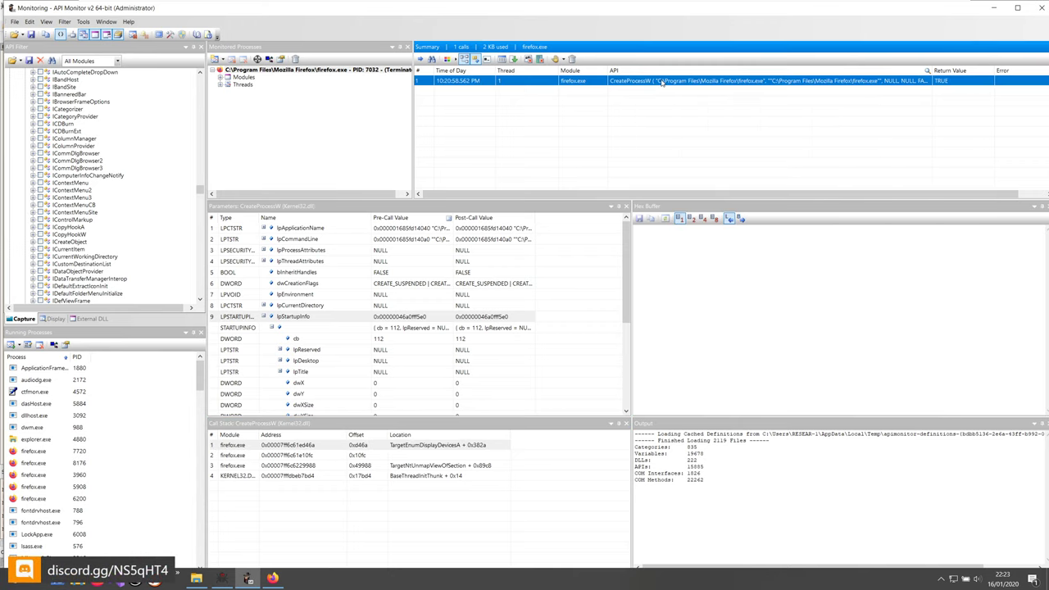
- Switch to the open Firefox window and close it
left_click(272, 579)
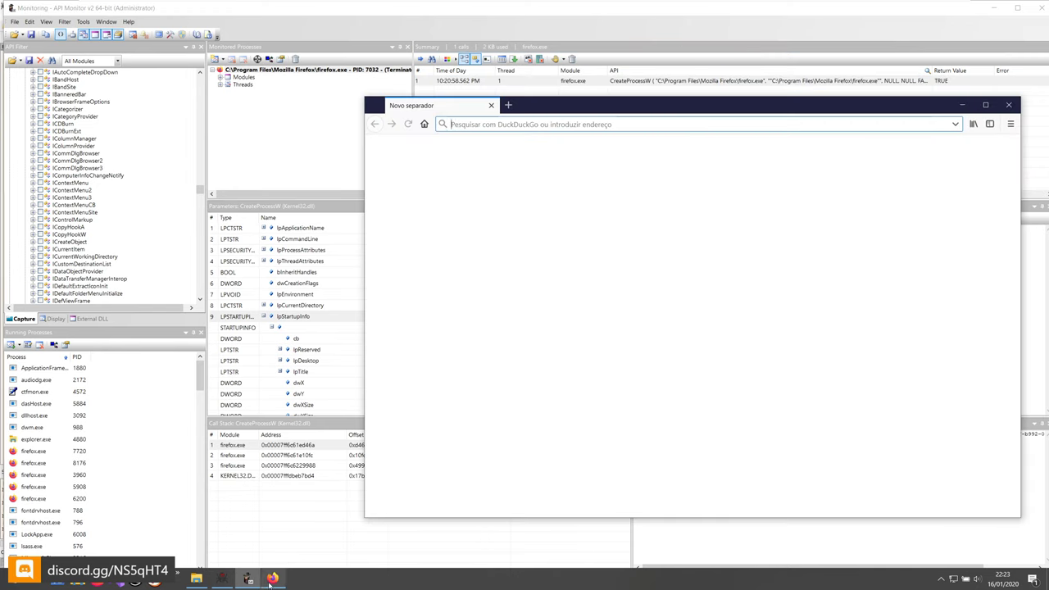
left_click(1009, 105)
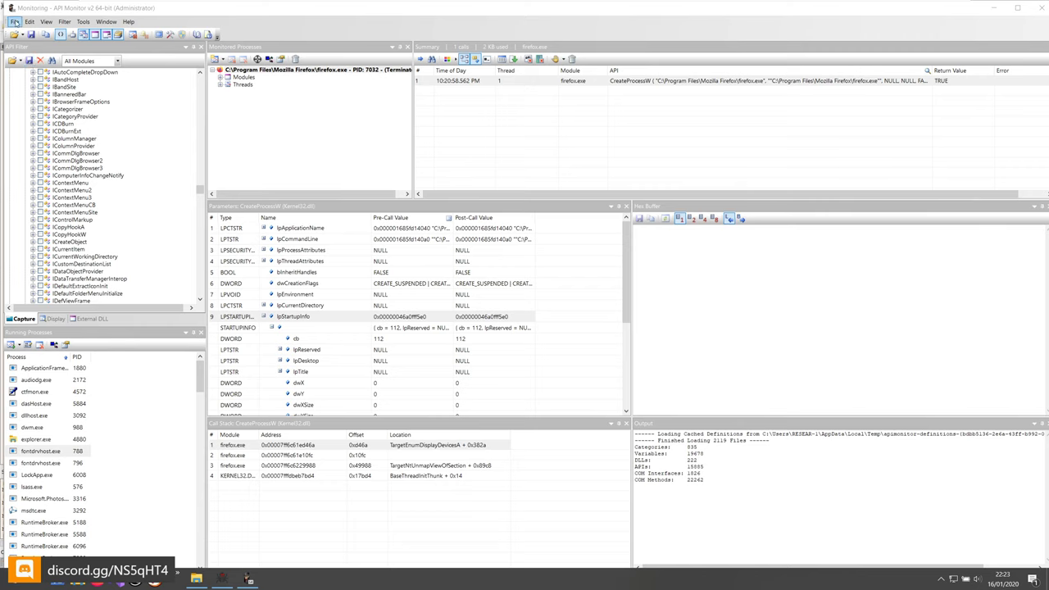
- Start setting up a new monitored process and clear the leftover runas arguments
left_click(15, 22)
left_click(49, 34)
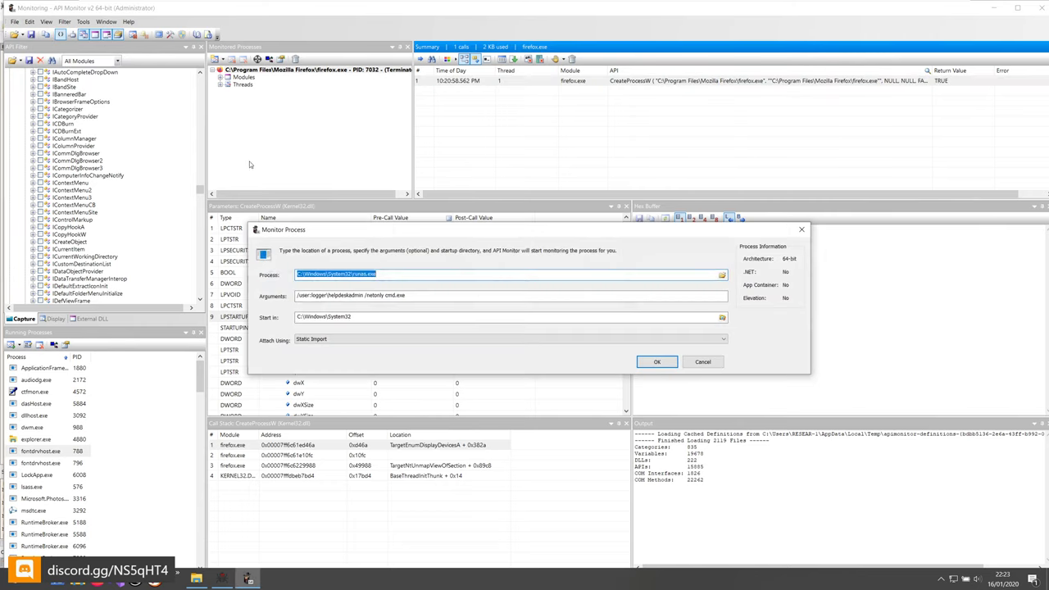
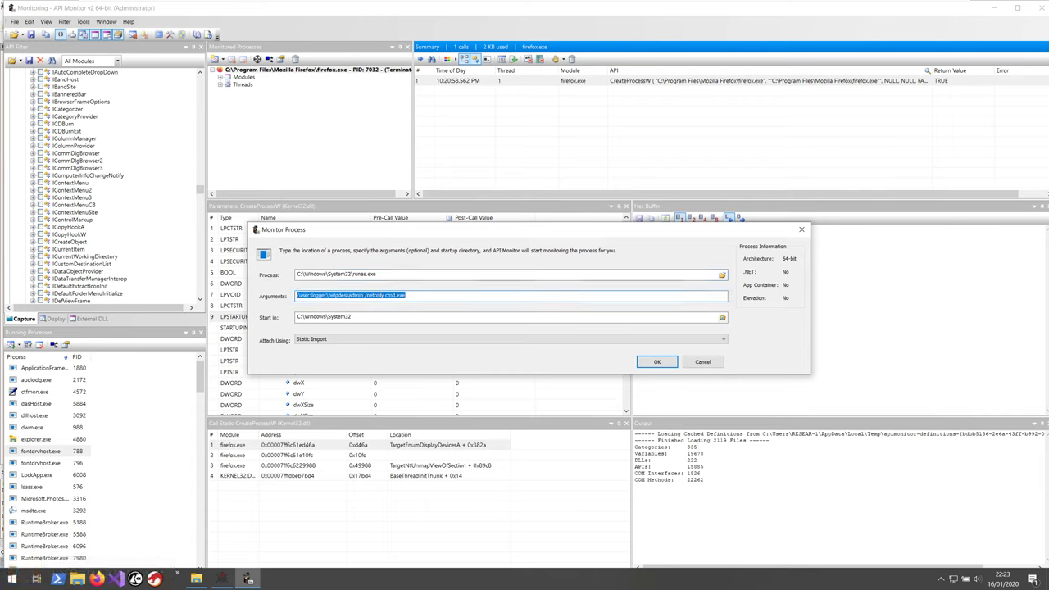
key("BackSpace")
key("shift+Tab")
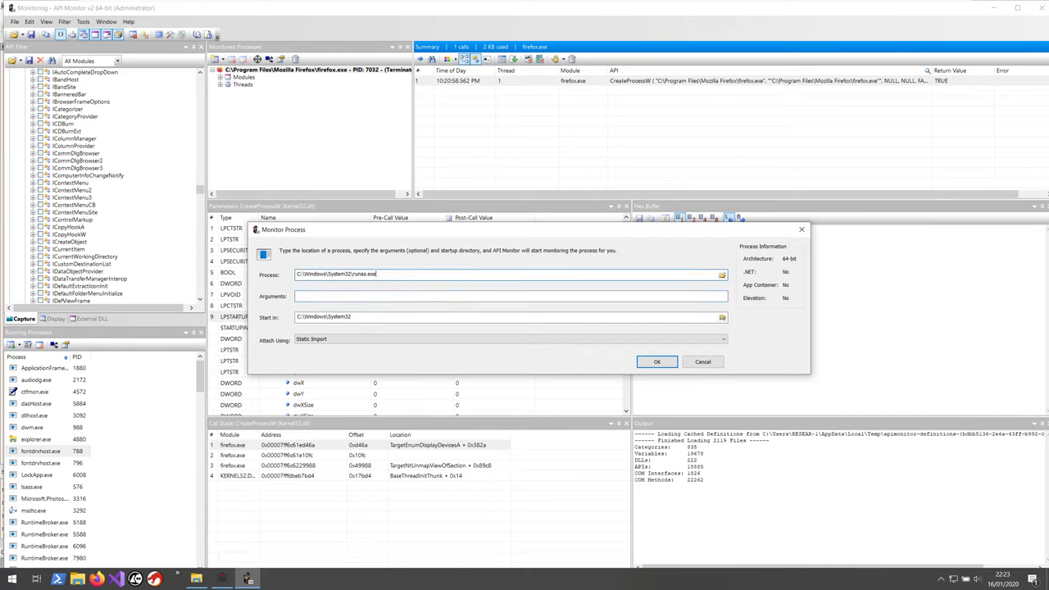
key("shift+Left")
key("shift+Left")
key("shift+Left")
key("shift+Left")
key("shift+Left")
key("shift+Left")
key("shift+Left")
key("shift+Left")
key("shift+Left")
key("shift+Left")
key("shift+Left")
key("shift+Left")
key("shift+Left")
key("shift+Left")
key("shift+Left")
key("shift+Left")
key("shift+Left")
key("shift+Left")
key("shift+Left")
key("shift+Left")
key("shift+Left")
key("shift+Left")
key("shift+Left")
- Browse to the Mozilla Firefox folder in Program Files on the C: drive and choose firefox.exe as the process to monitor
left_click(722, 277)
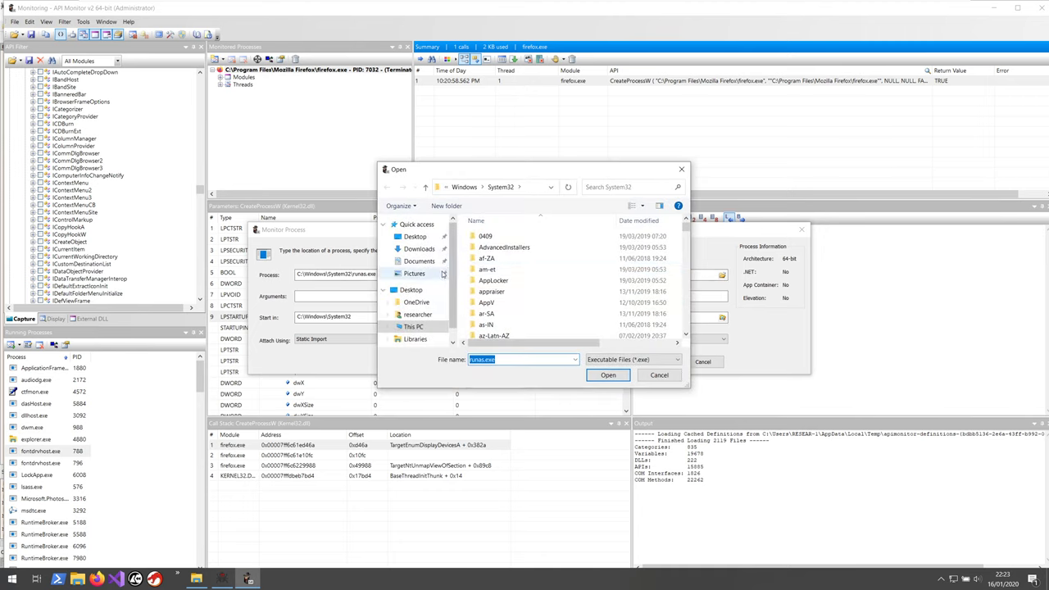
scroll(418, 303, "down", 1)
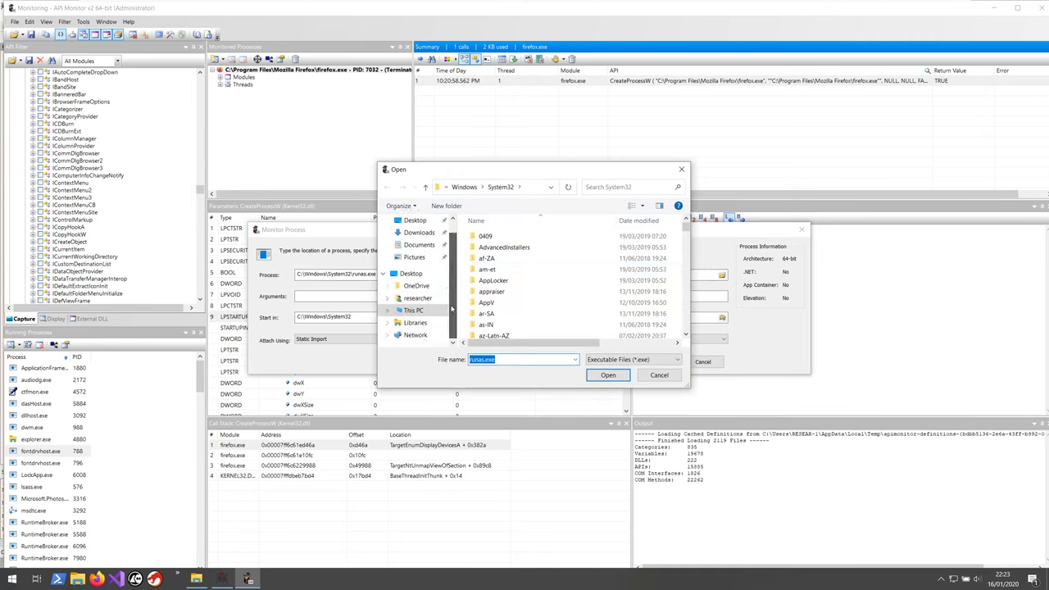
left_click(414, 312)
double_click(509, 328)
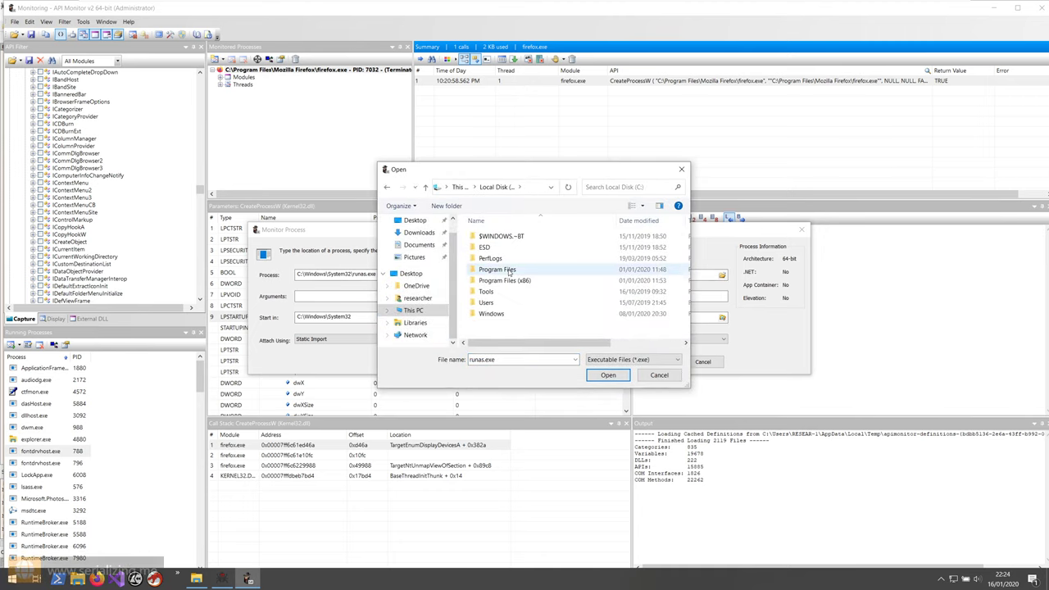
double_click(510, 270)
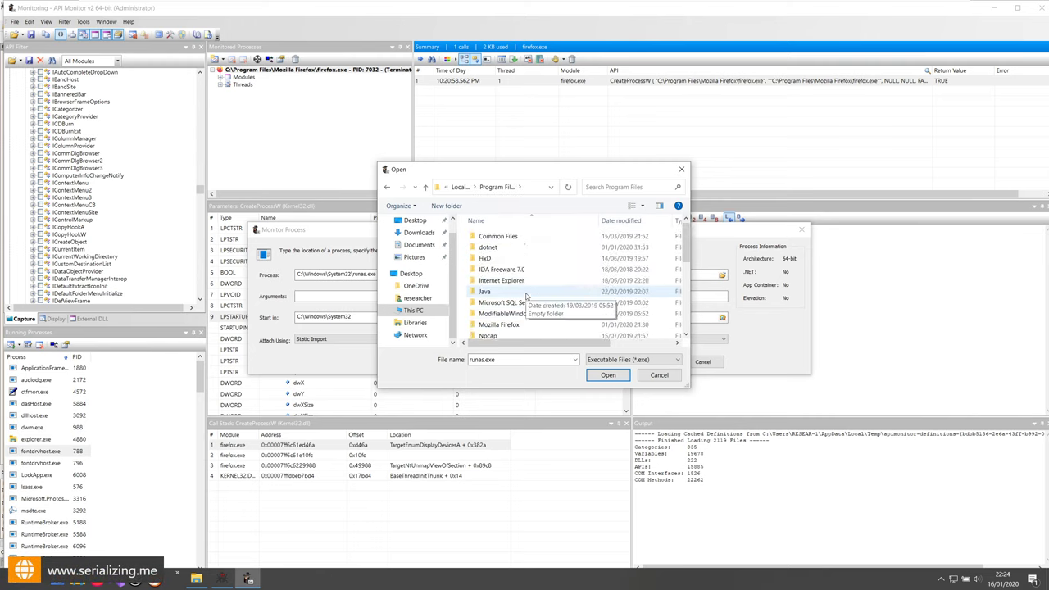
scroll(527, 297, "down", 5)
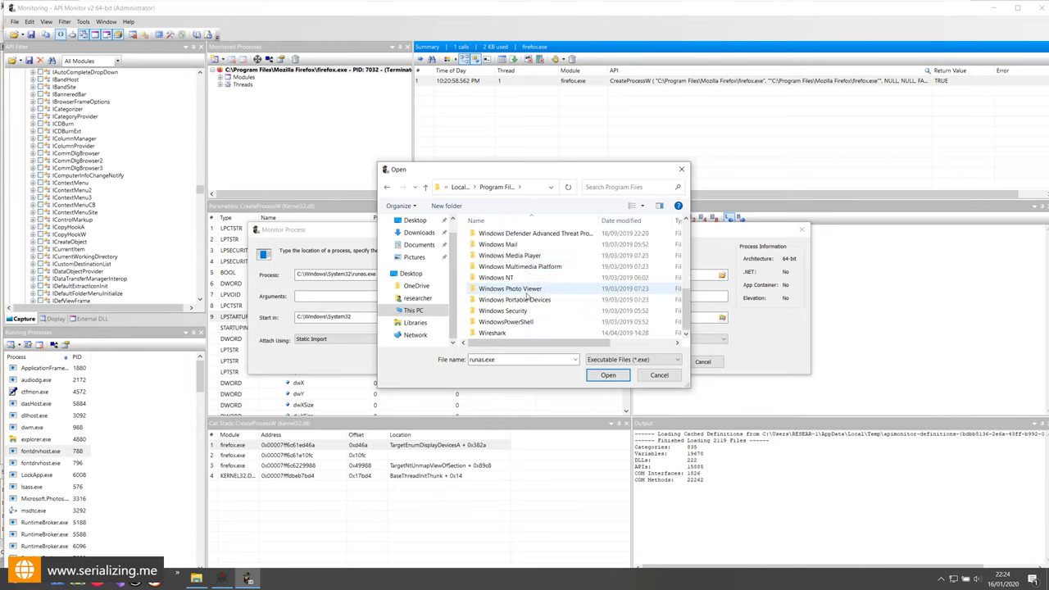
scroll(527, 296, "up", 2)
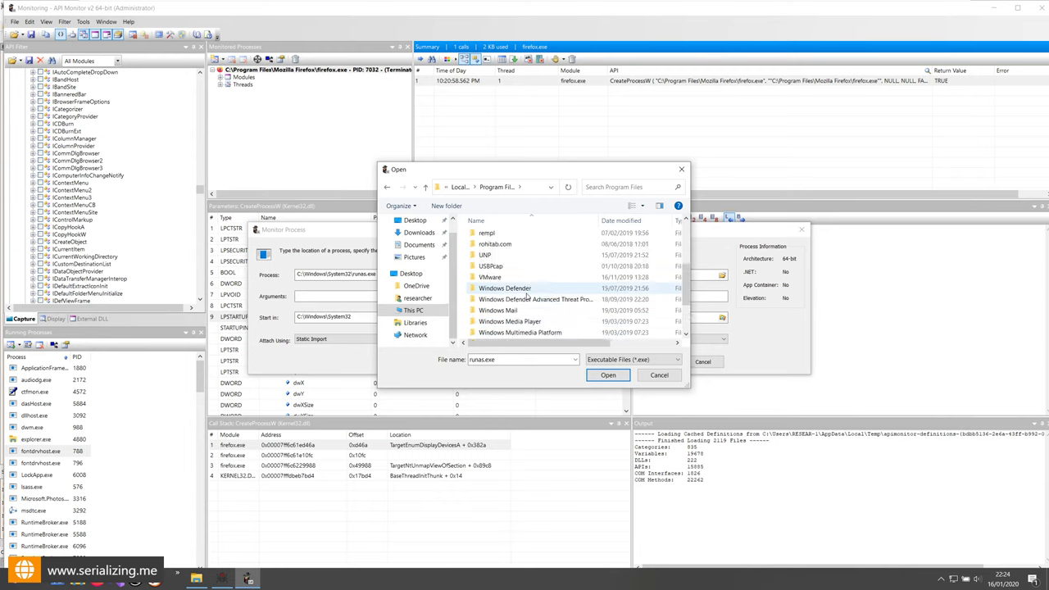
scroll(527, 297, "up", 2)
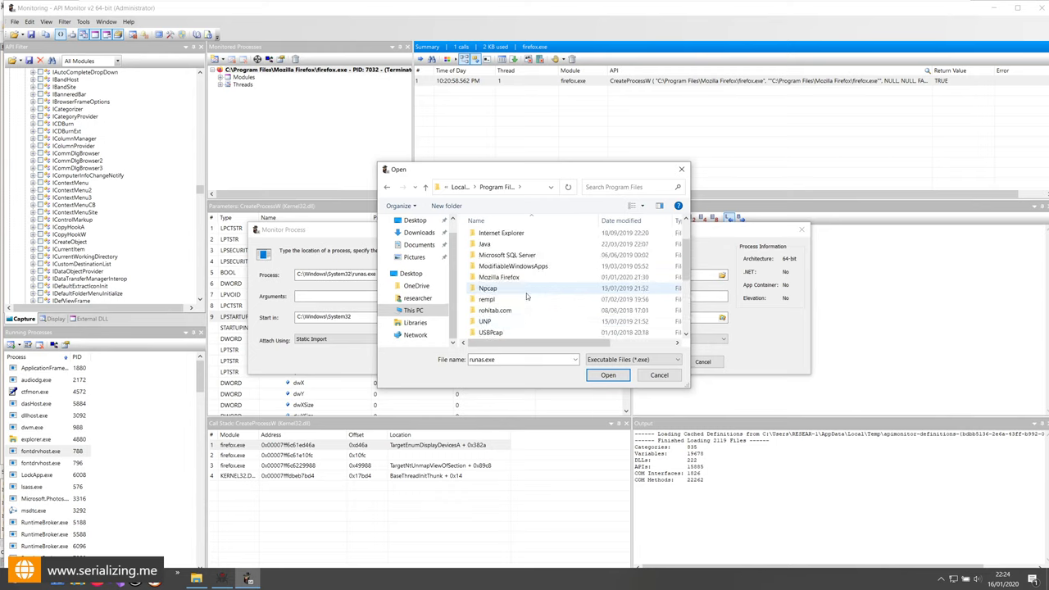
double_click(513, 277)
left_click(505, 315)
left_click(505, 315)
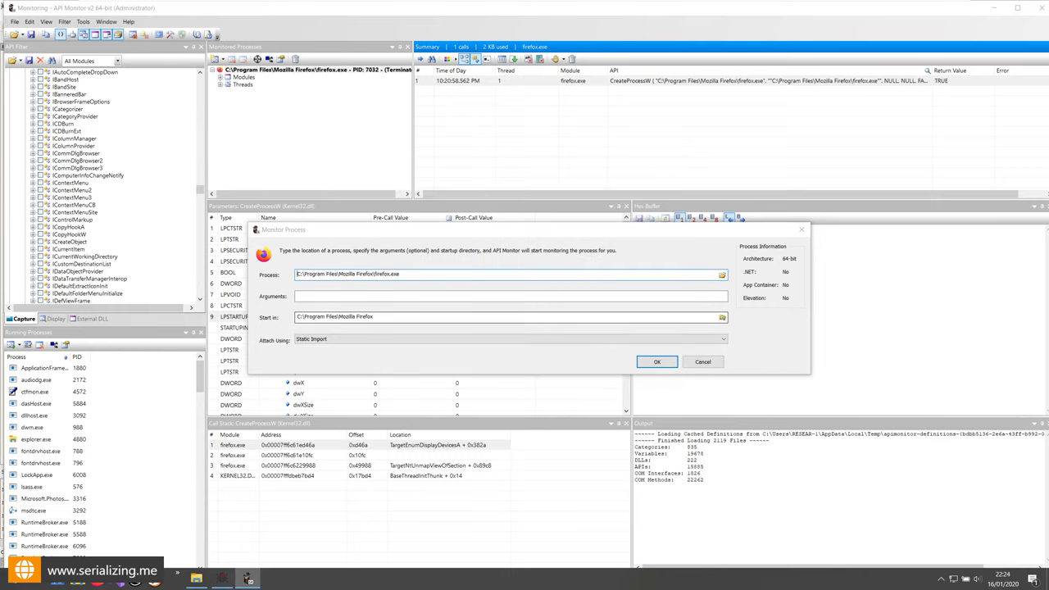
- Launch firefox.exe under monitoring using Static Import and expand its new entry in the monitored processes
left_click(663, 363)
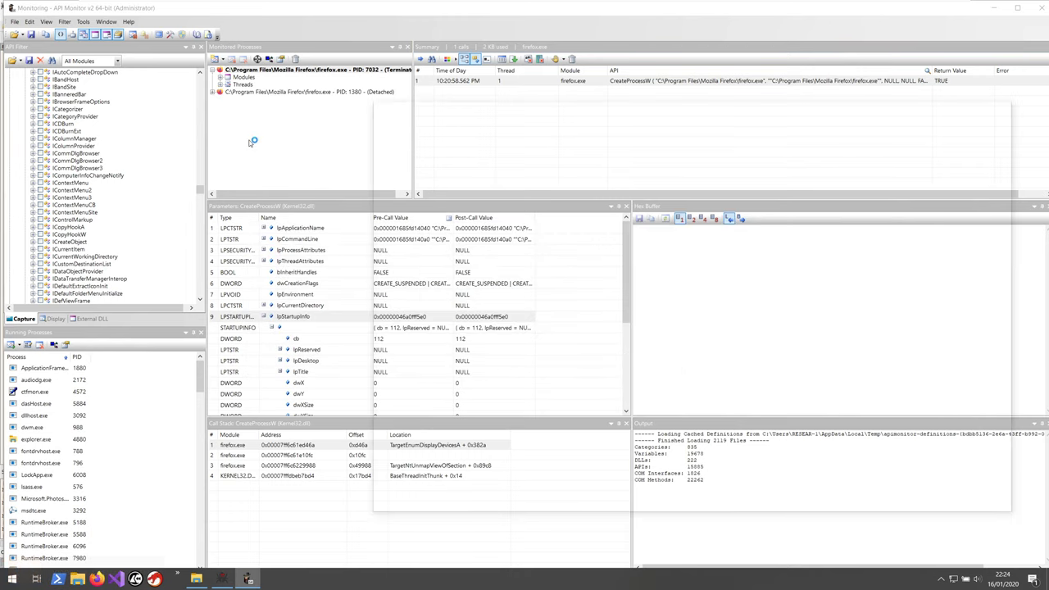
left_click(338, 92)
left_click(213, 92)
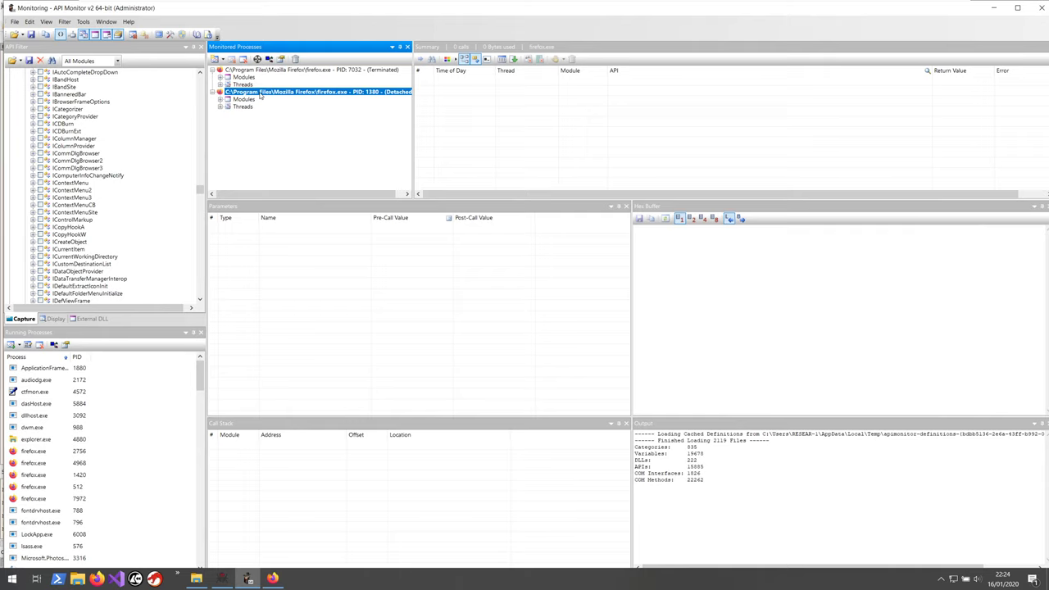
- Switch to the newly launched Firefox window
left_click(274, 580)
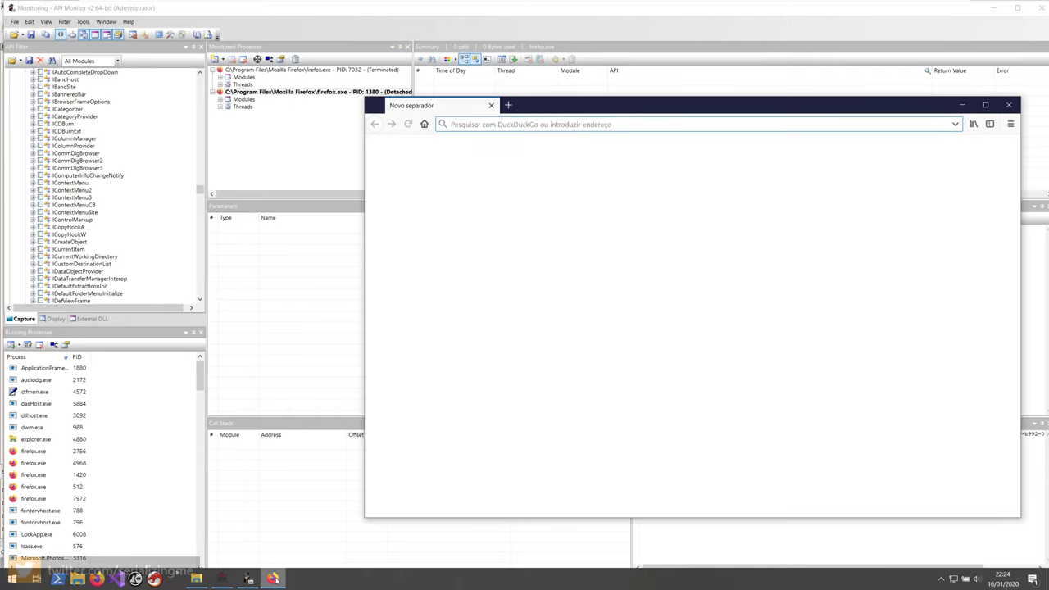